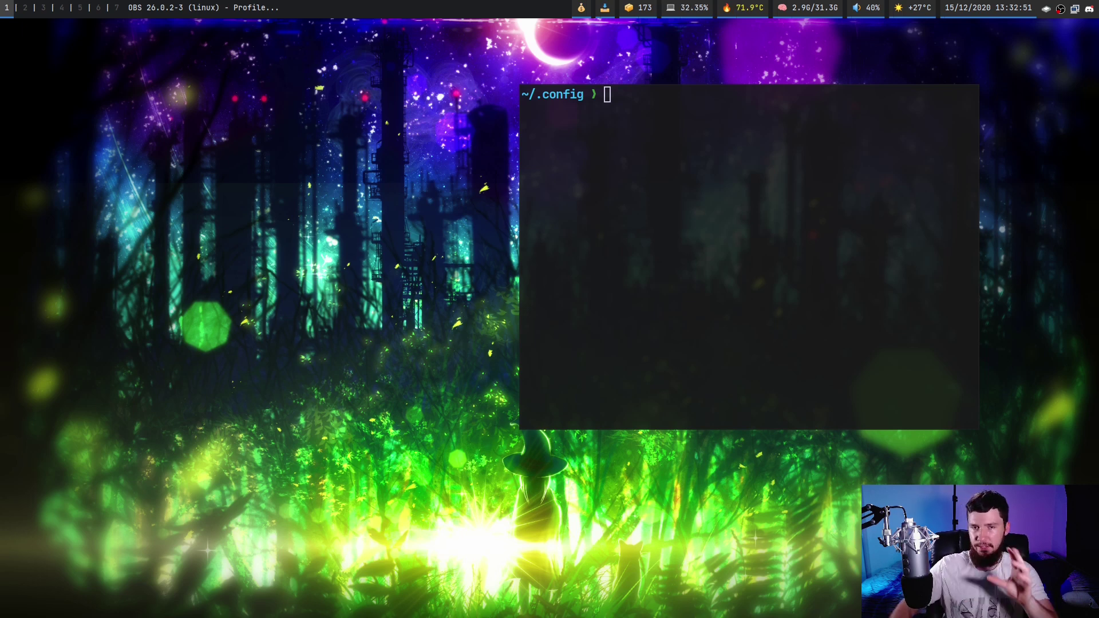
Blank the wallpaper with plain hsetroot, then run hsetroot -extend wall.png across three 1920x1080 outputs.
text(hsetroot)
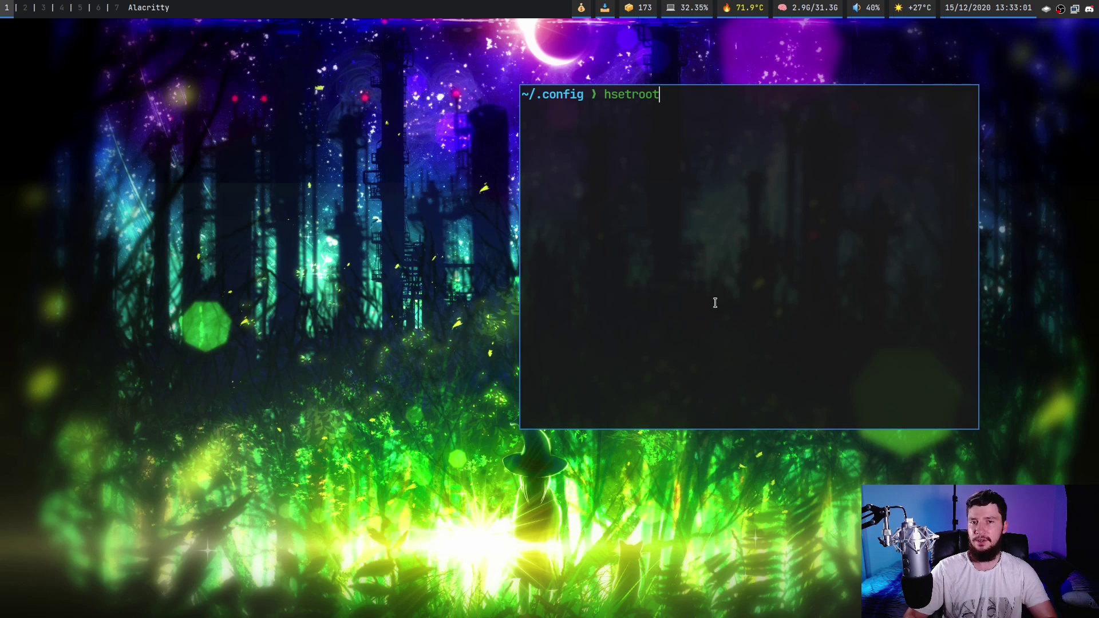
key(Return)
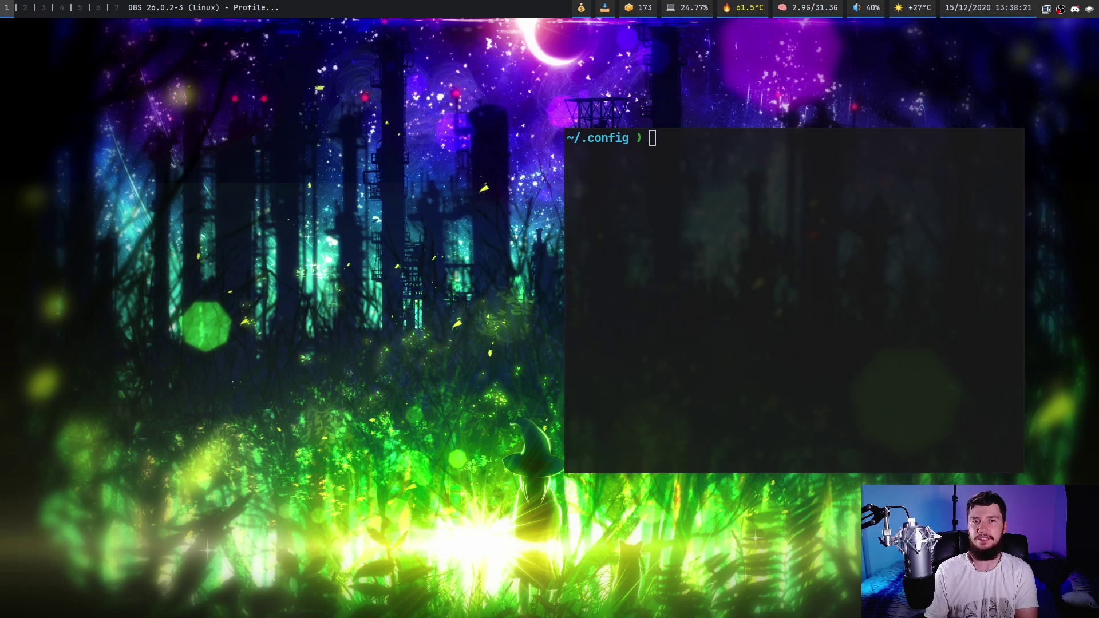
click(736, 262)
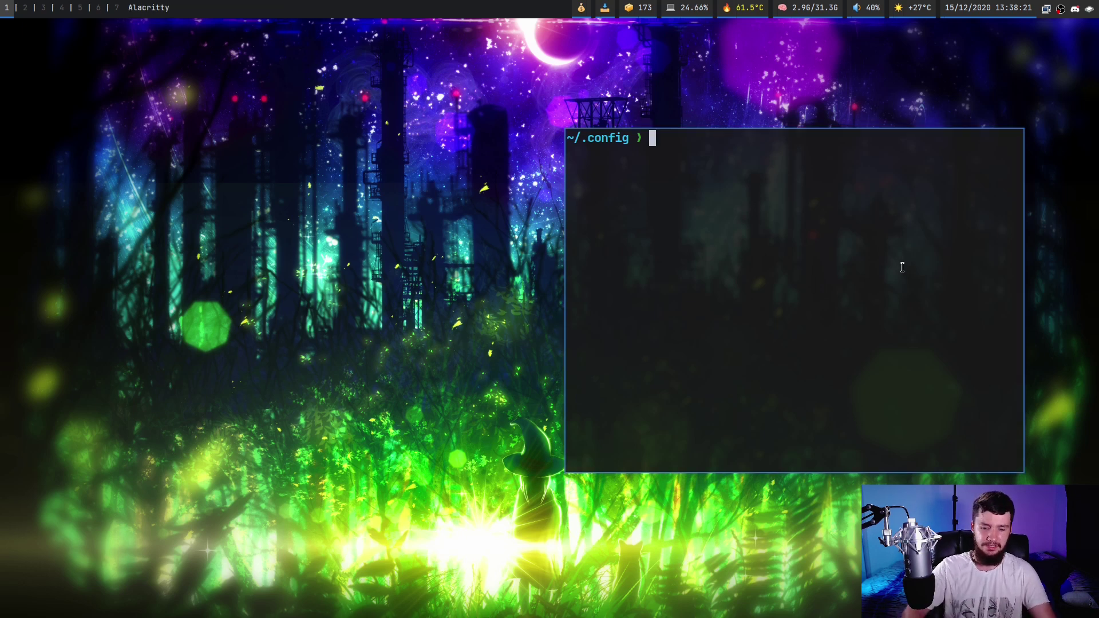
text(hset)
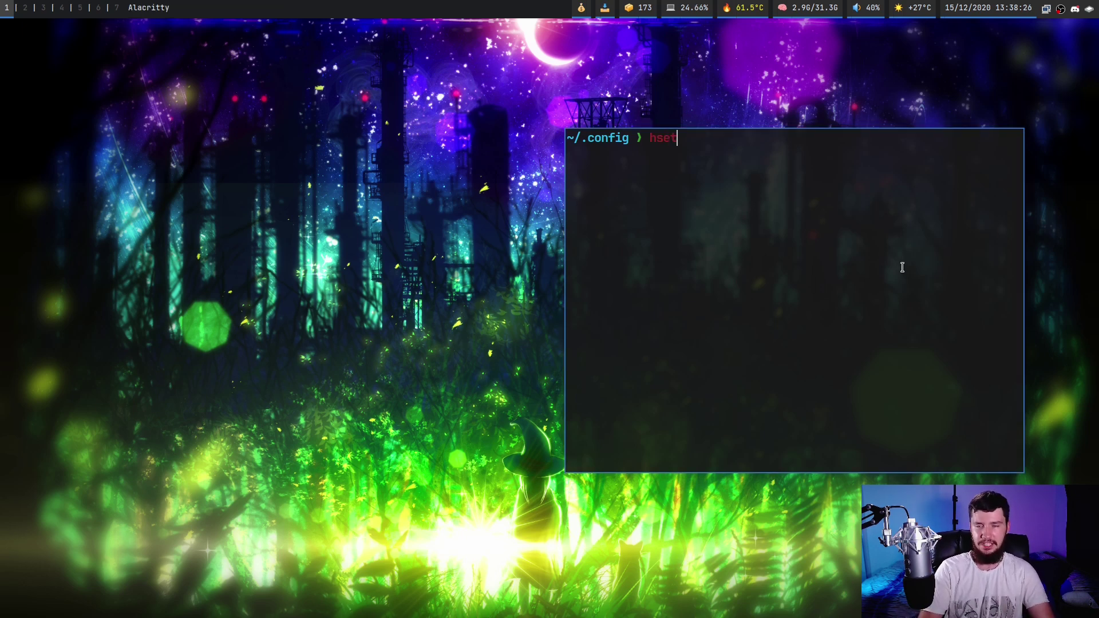
text(root)
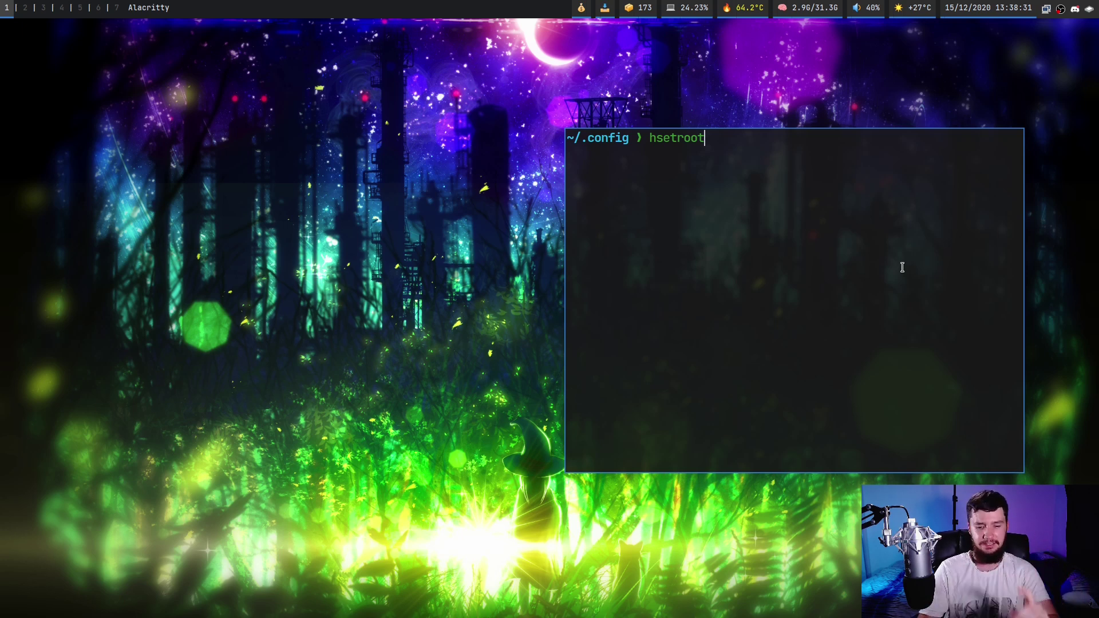
text(-extend)
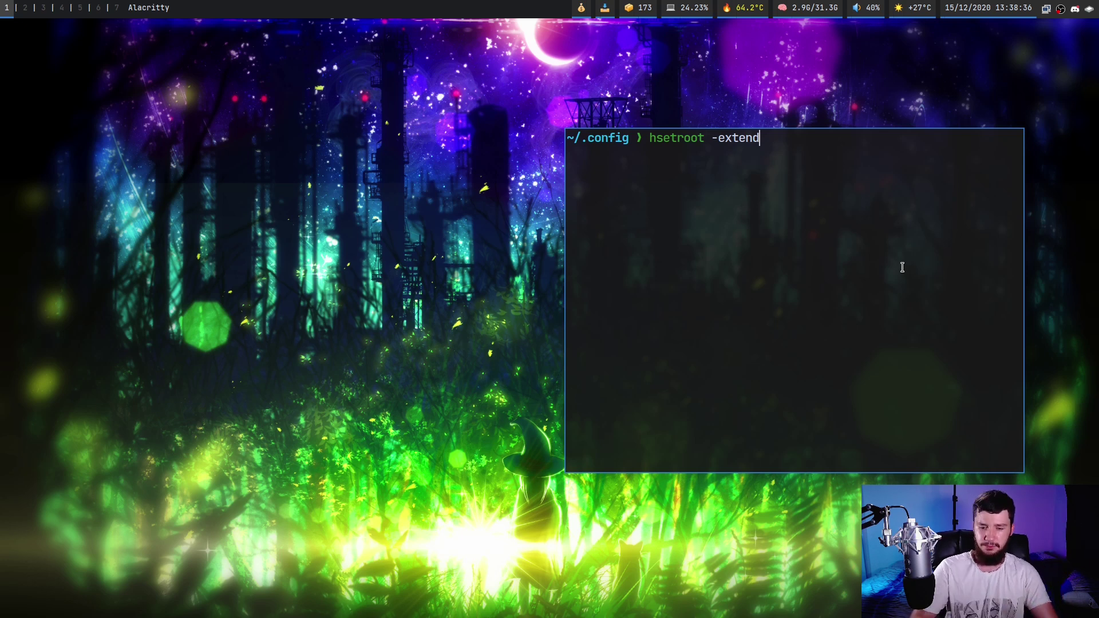
text(wal)
key(Tab)
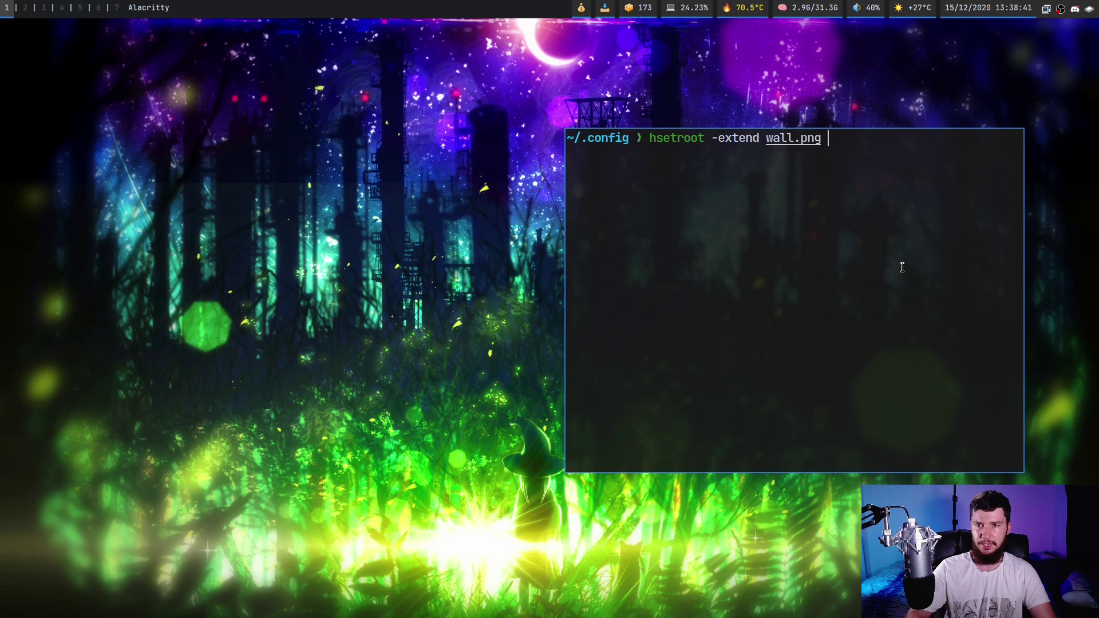
key(Return)
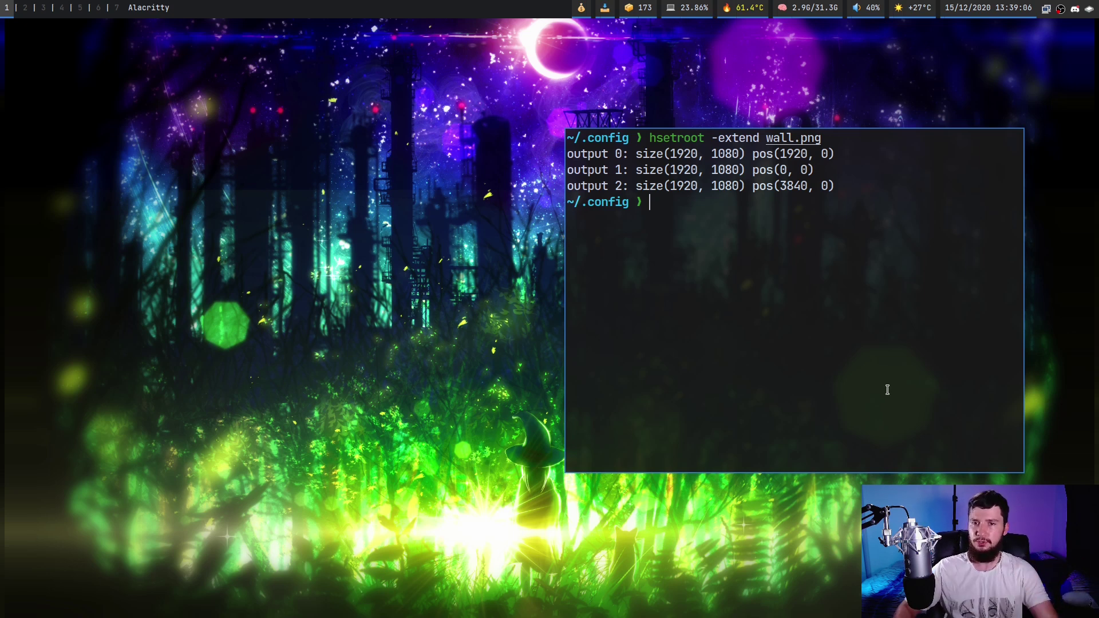
Rerun the extend command with ~/pictures/stallman.jpg so the portrait spans all three screens.
key(Up)
key(BackSpace)
key(BackSpace)
key(BackSpace)
key(BackSpace)
key(BackSpace)
key(BackSpace)
key(BackSpace)
key(BackSpace)
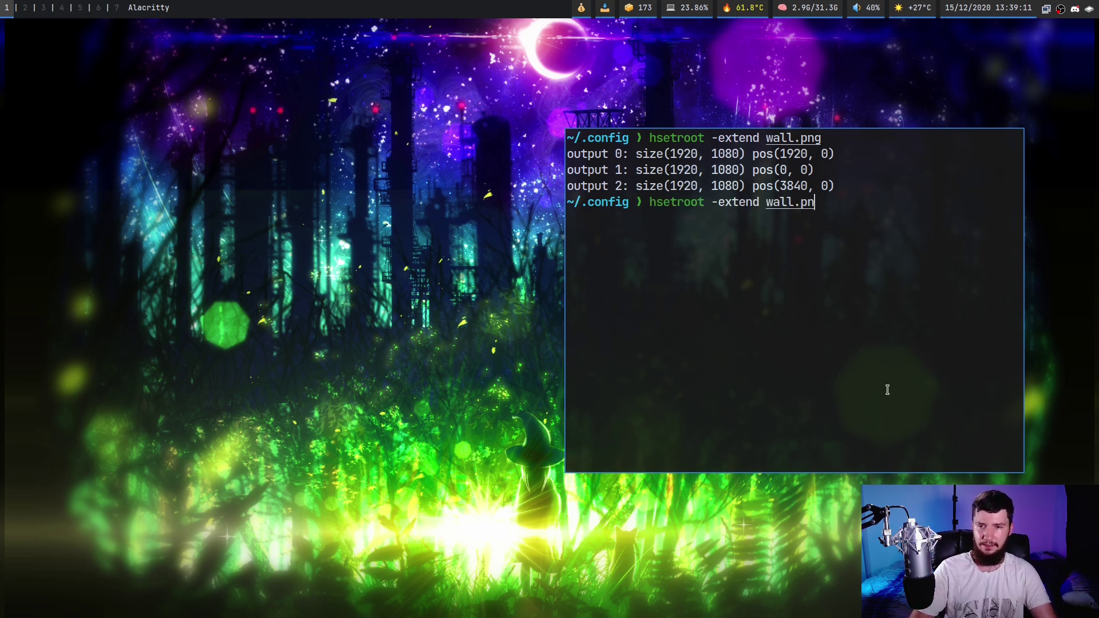
text(~/pic)
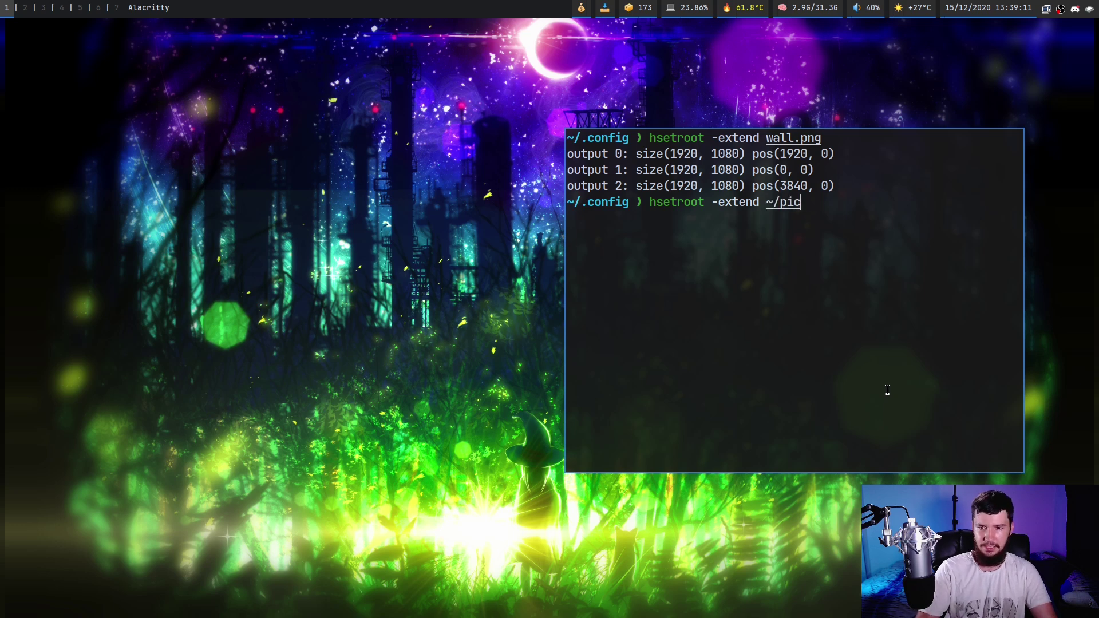
key(Tab)
text(sta)
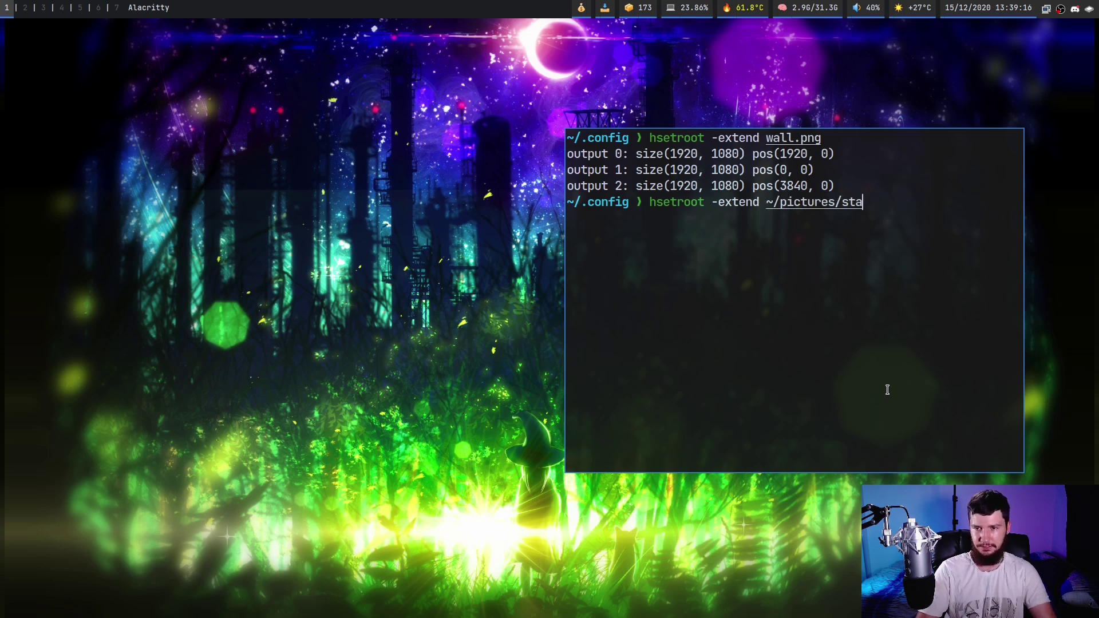
key(Tab)
text(.jpg)
key(Return)
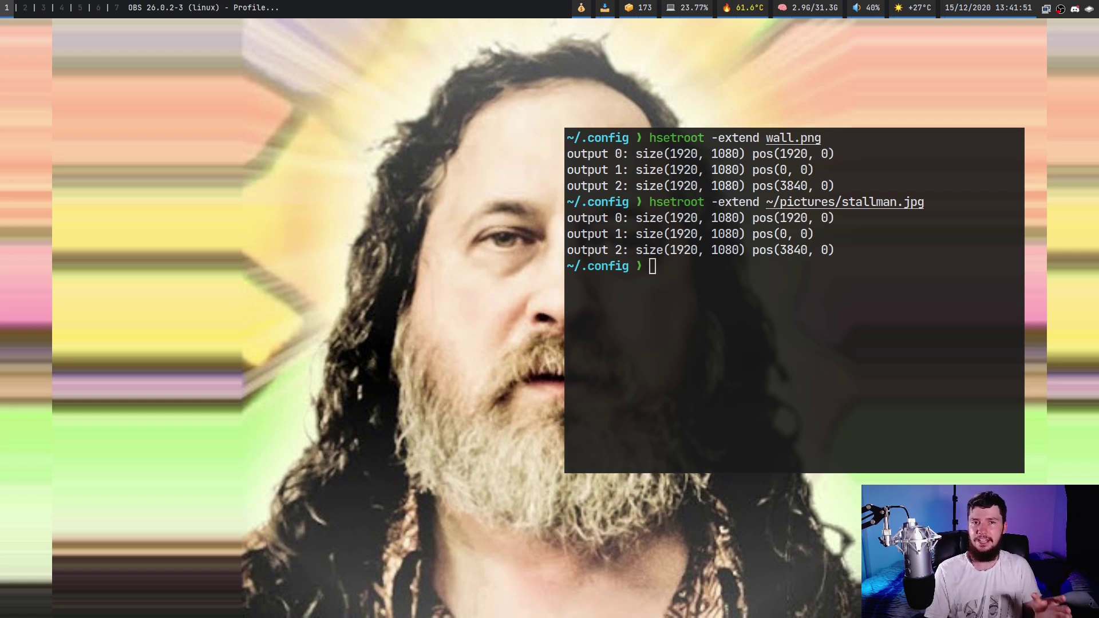
Run hsetroot -cover ~/pictures/stallman.jpg to make the portrait fill each screen.
click(838, 202)
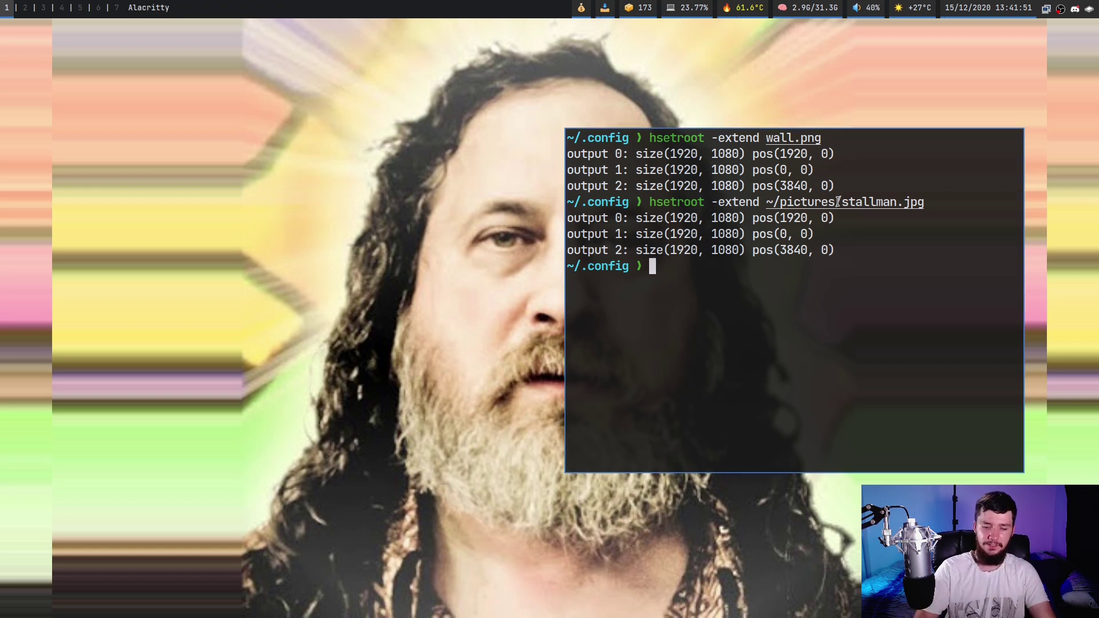
text(hsetroot)
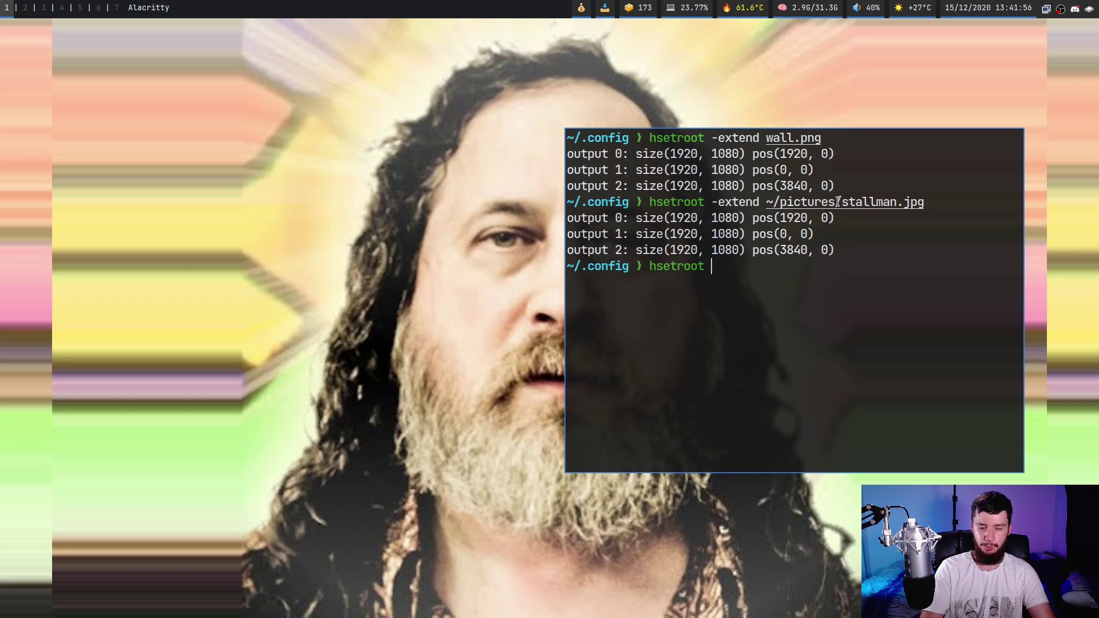
text( -cover)
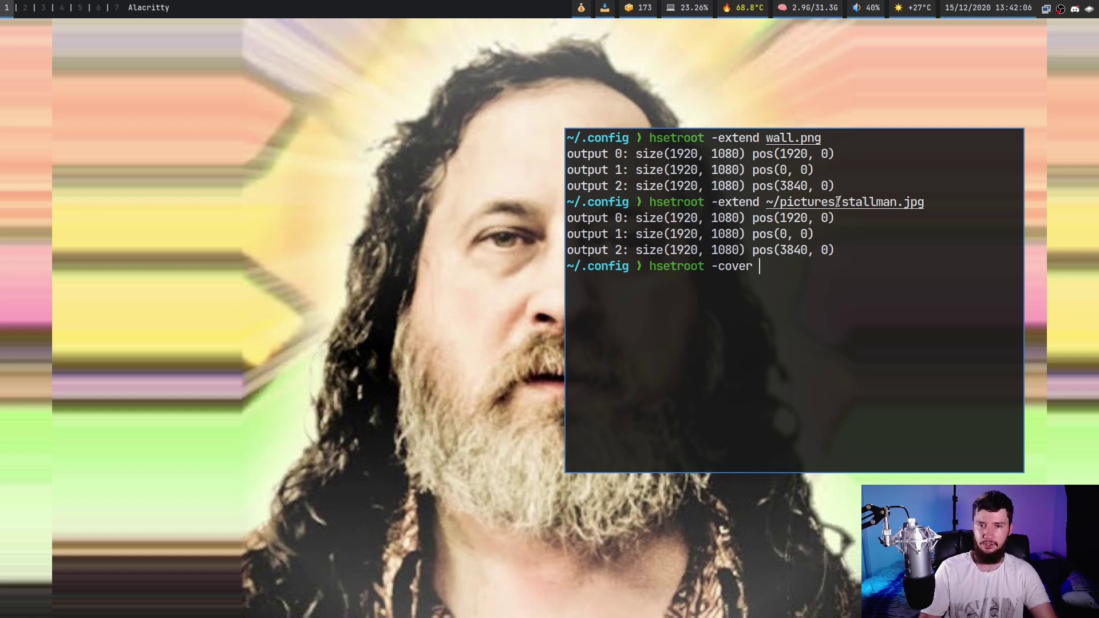
text(~/pic)
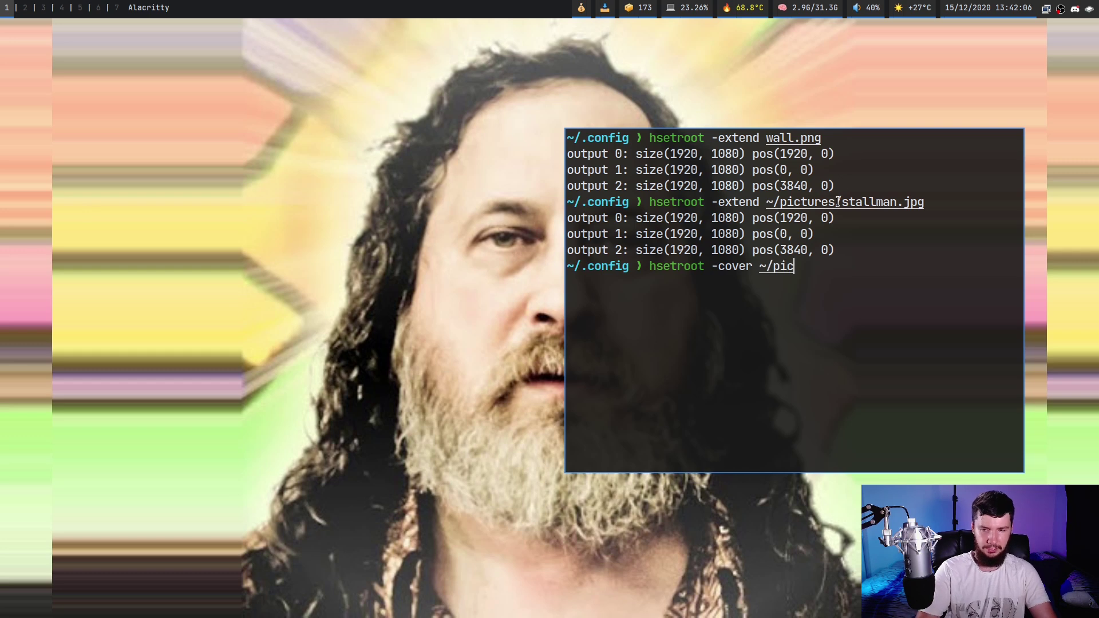
key(Tab)
text(st)
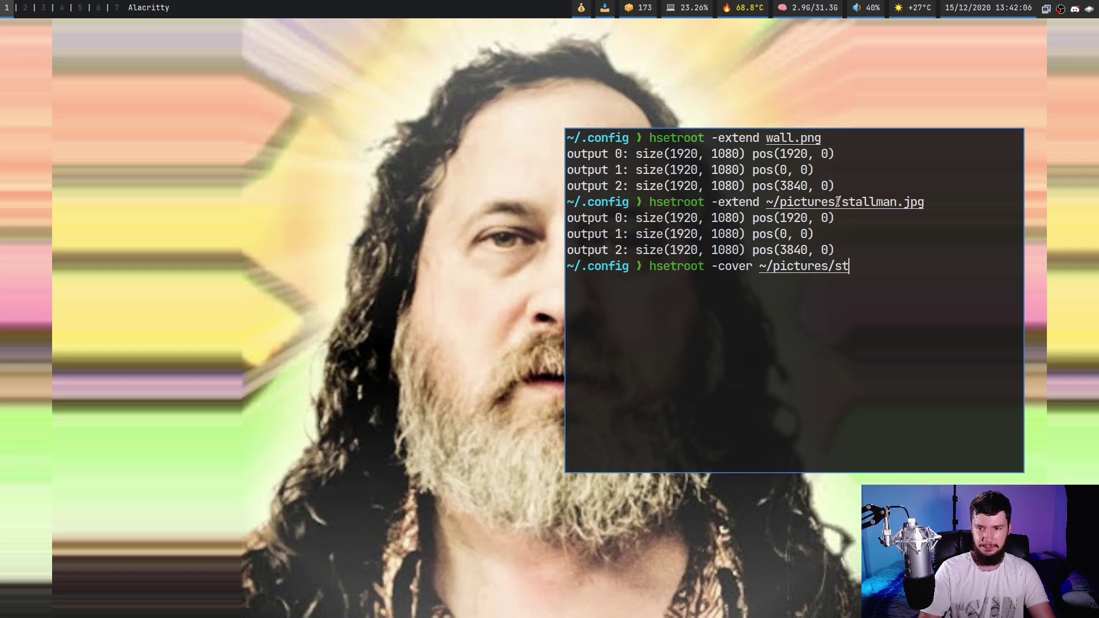
key(Tab)
text(.j)
key(Tab)
key(Return)
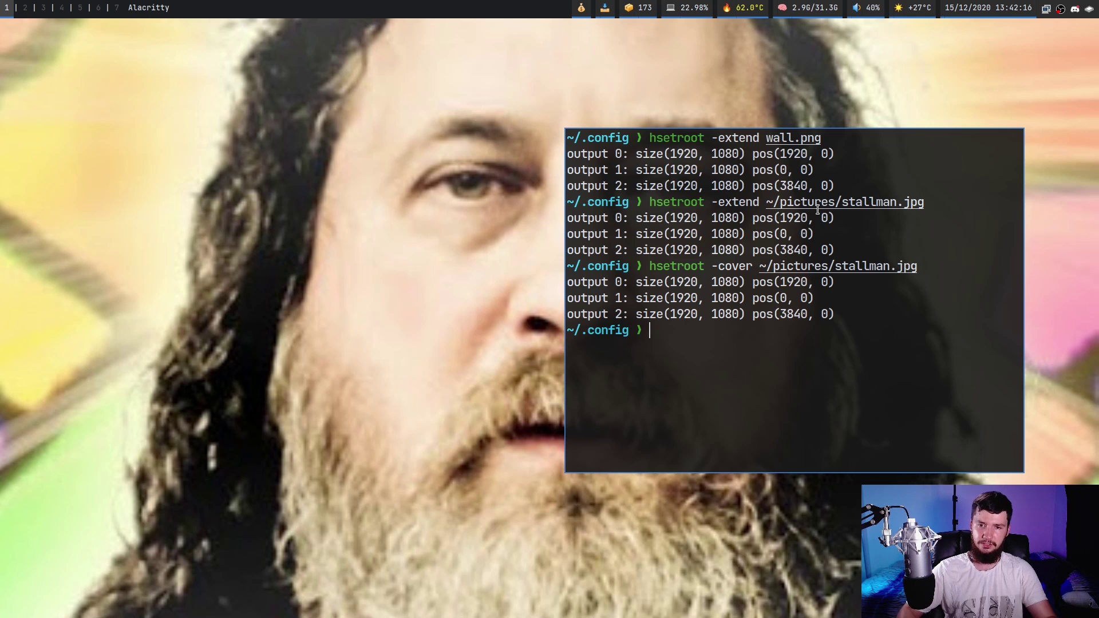
Rerun the cover command with wall.png to restore the forest wallpaper.
key(Up)
key(BackSpace)
key(BackSpace)
key(BackSpace)
key(BackSpace)
key(BackSpace)
key(BackSpace)
key(BackSpace)
key(BackSpace)
key(BackSpace)
key(BackSpace)
key(BackSpace)
key(BackSpace)
key(BackSpace)
key(BackSpace)
key(BackSpace)
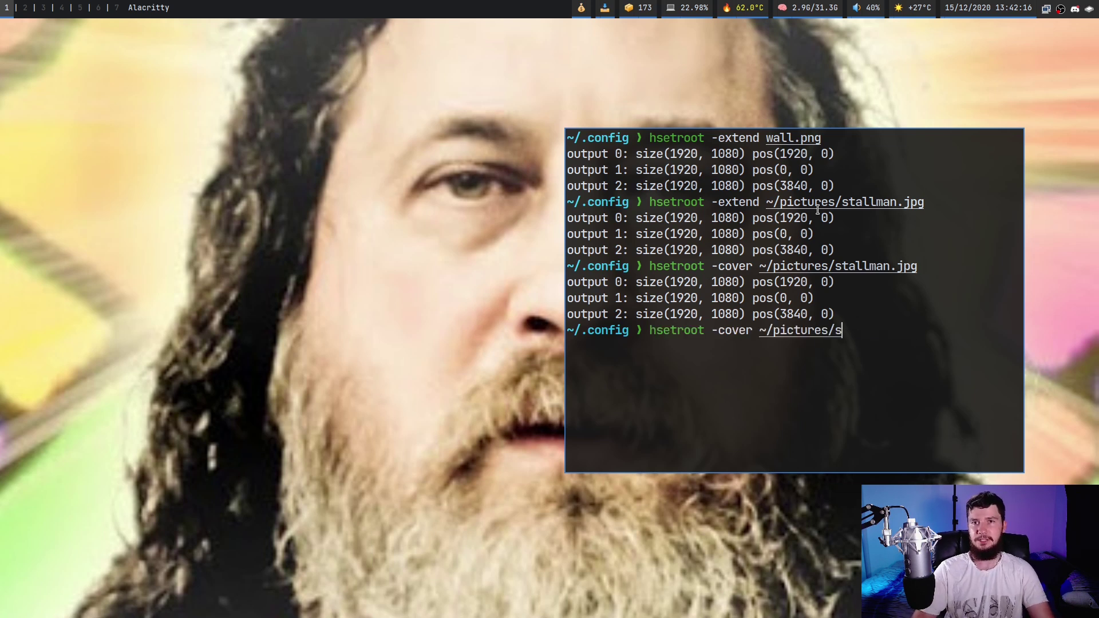
key(BackSpace)
key(BackSpace)
key(BackSpace)
key(BackSpace)
key(BackSpace)
key(BackSpace)
key(BackSpace)
key(BackSpace)
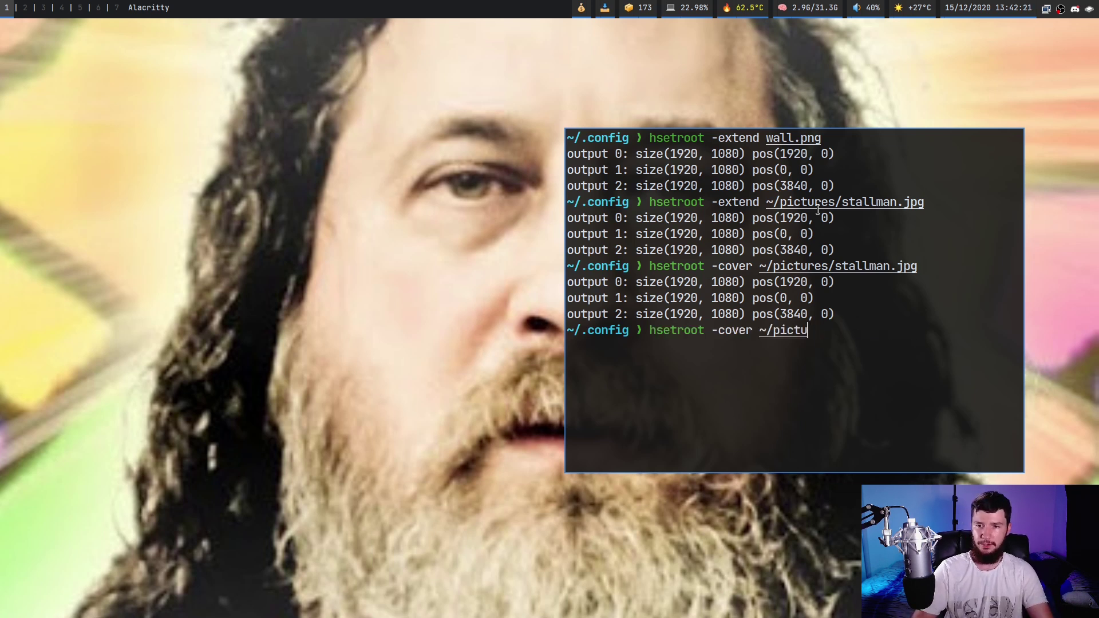
text(wa)
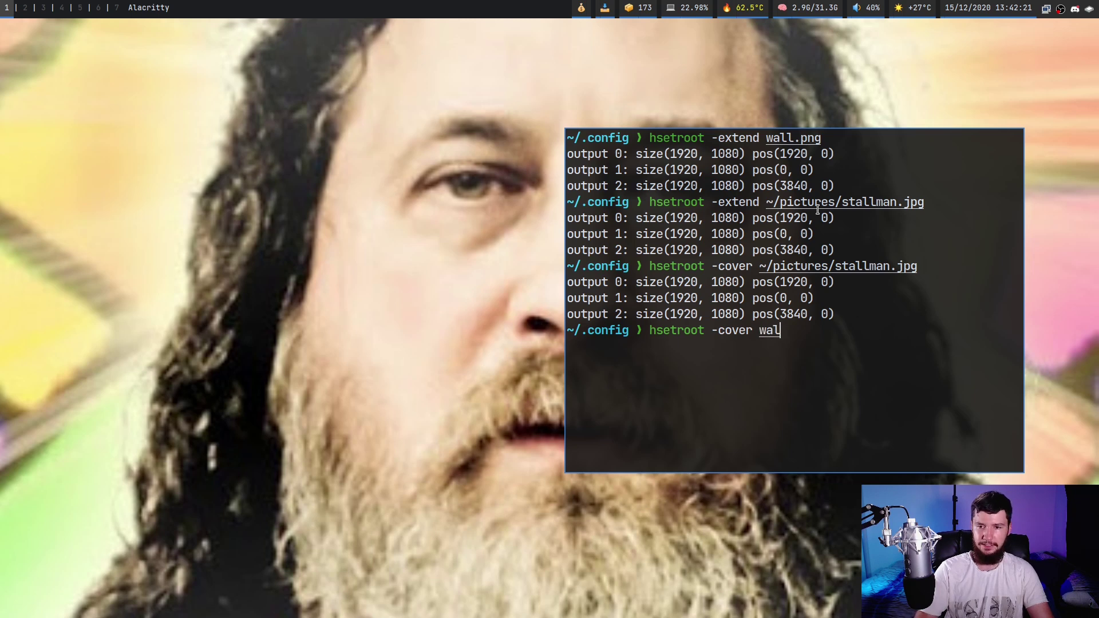
key(Tab)
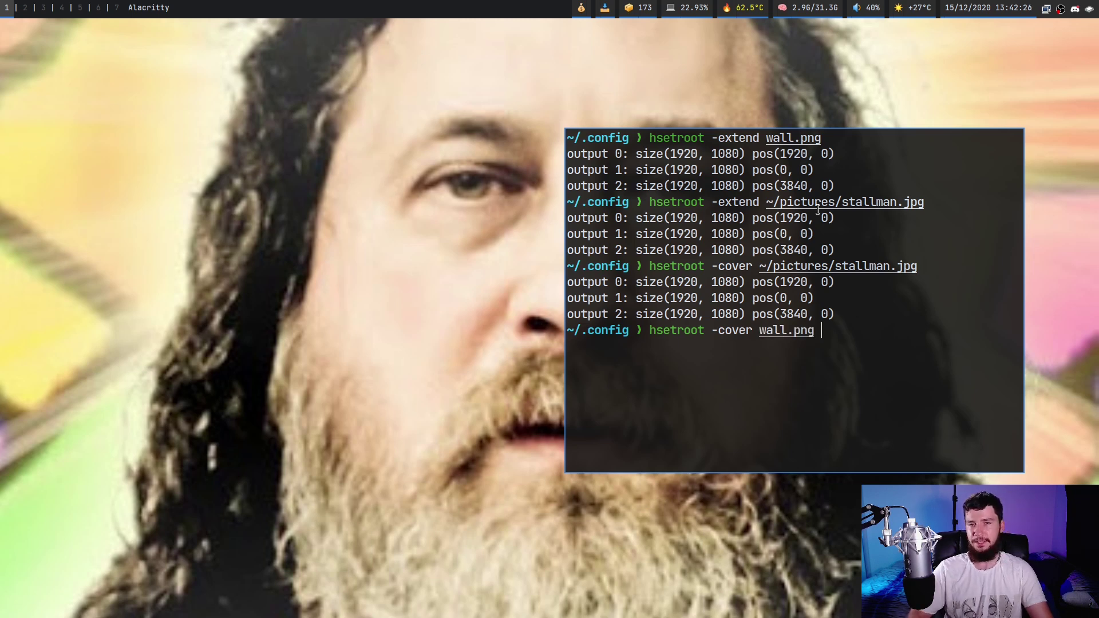
key(Return)
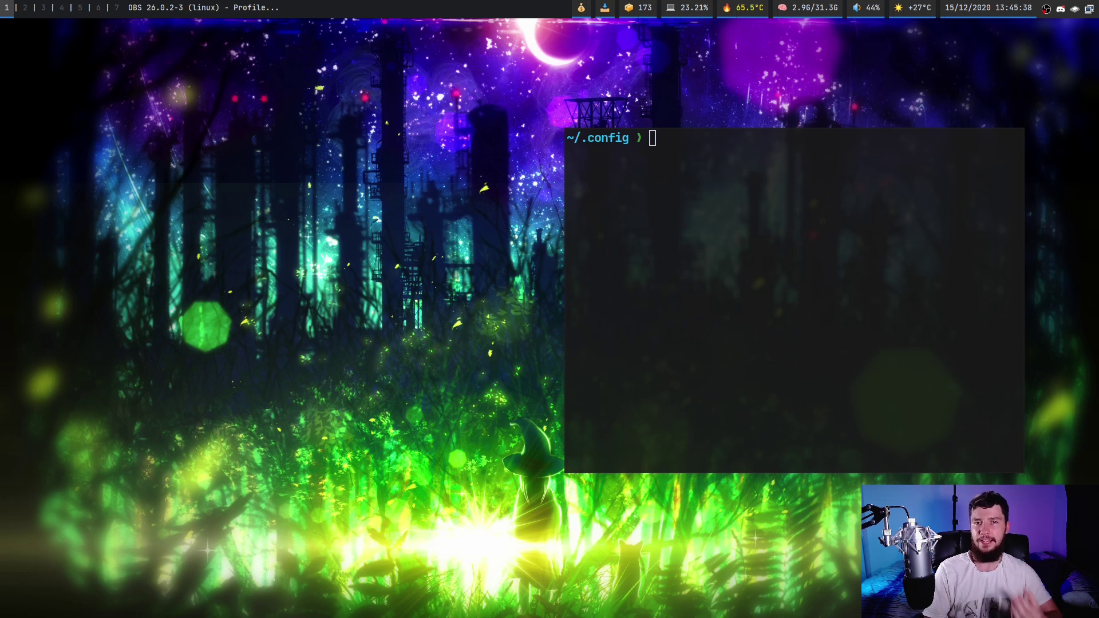
Run hsetroot -full wall.png to show the forest image at full size.
click(731, 210)
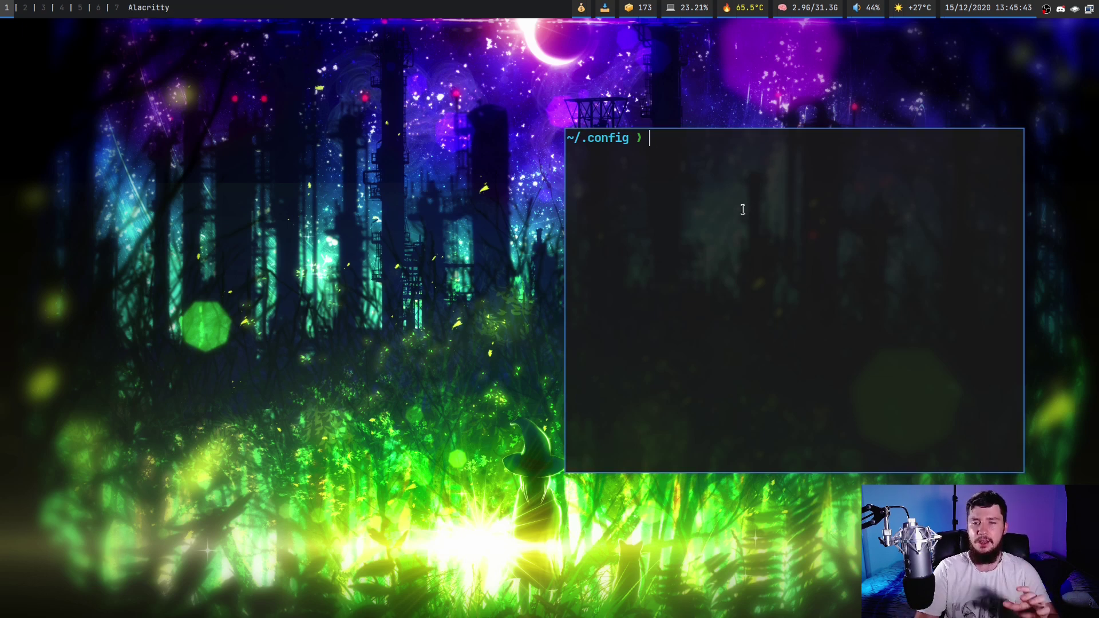
text(hsetroot)
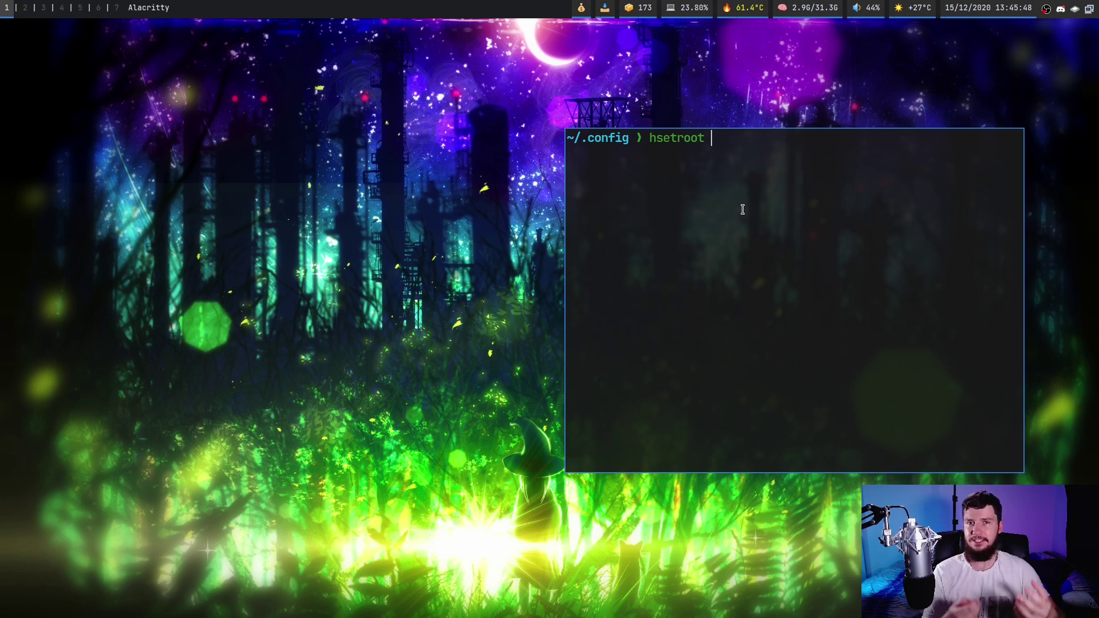
text(-)
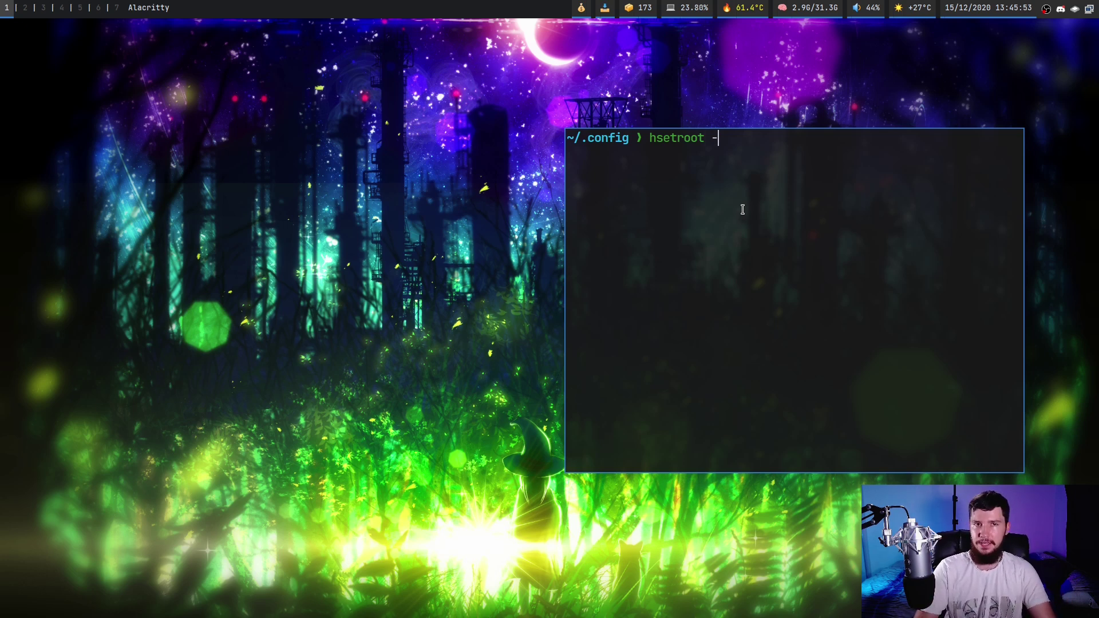
text(full)
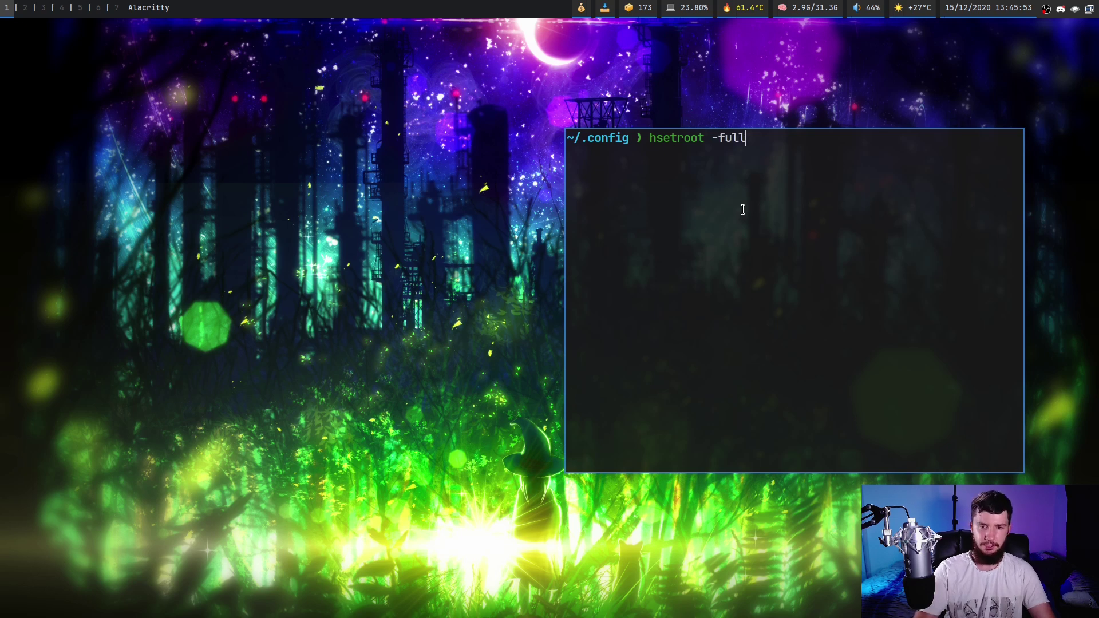
text( wall.png)
key(Return)
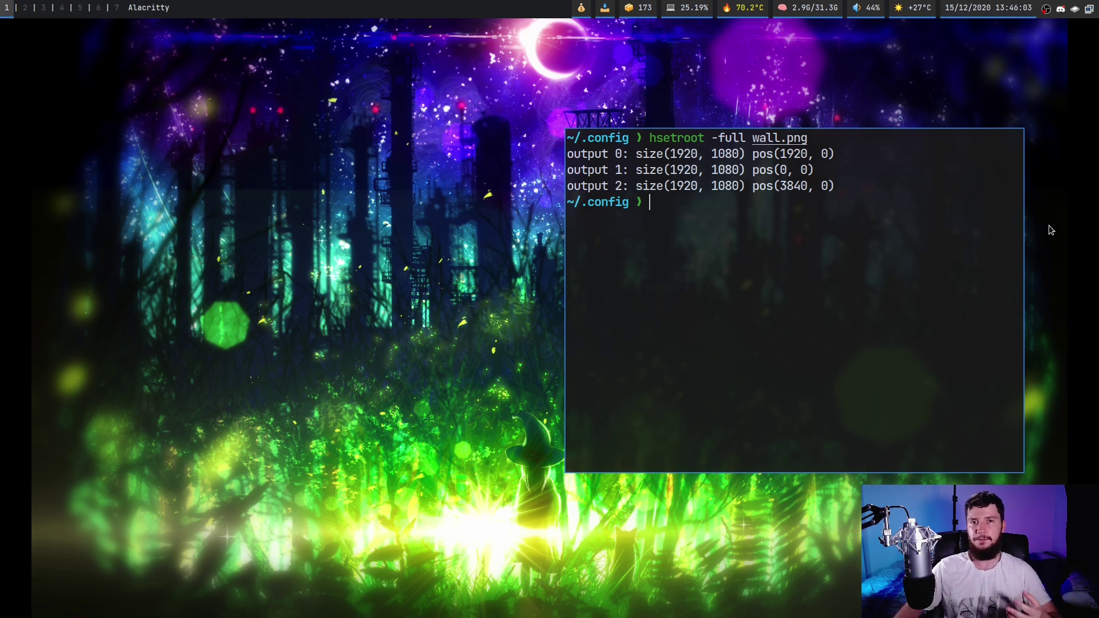
Rerun the full-size command with ~/pictures/stallman.jpg, letterboxing the portrait.
key(Up)
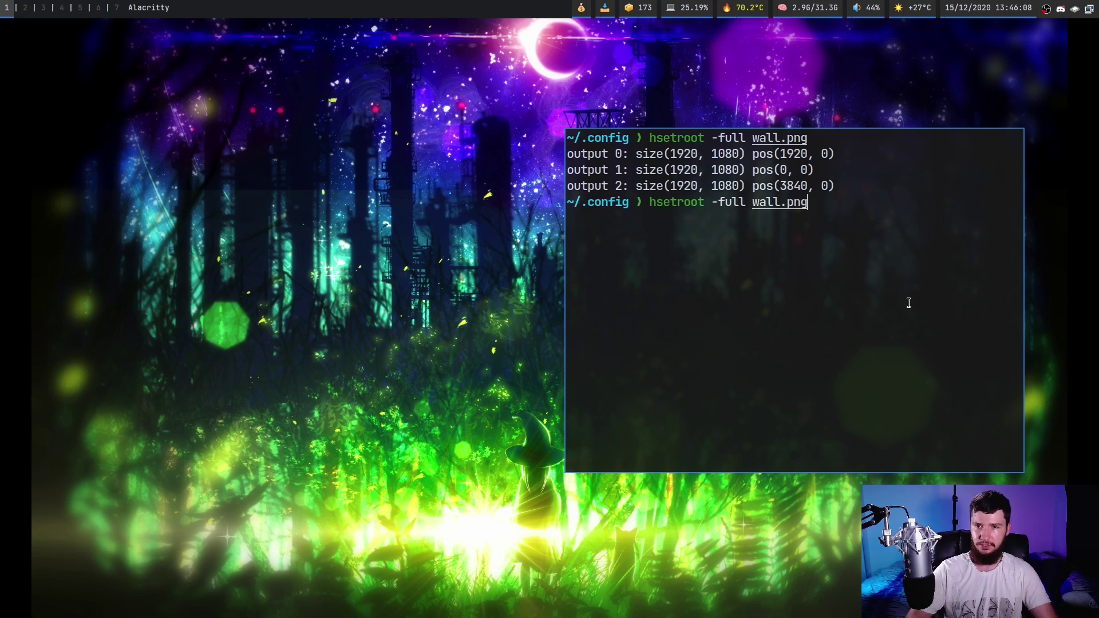
key(BackSpace)
key(BackSpace)
key(BackSpace)
key(BackSpace)
key(BackSpace)
key(BackSpace)
key(BackSpace)
key(BackSpace)
text(~/pic)
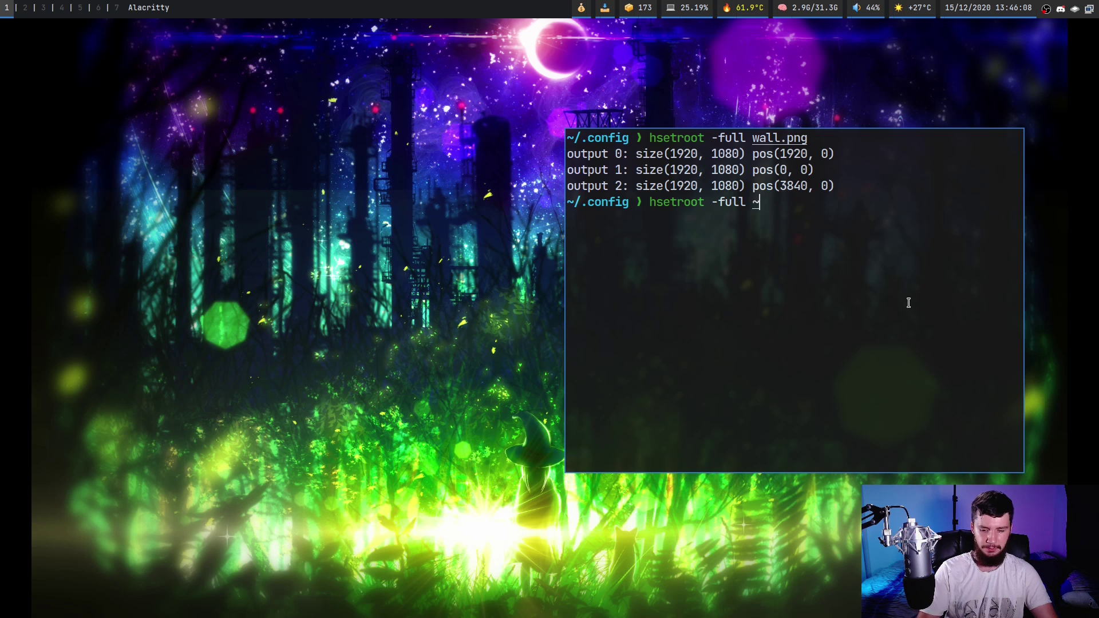
key(Tab)
text(stallman.jpg)
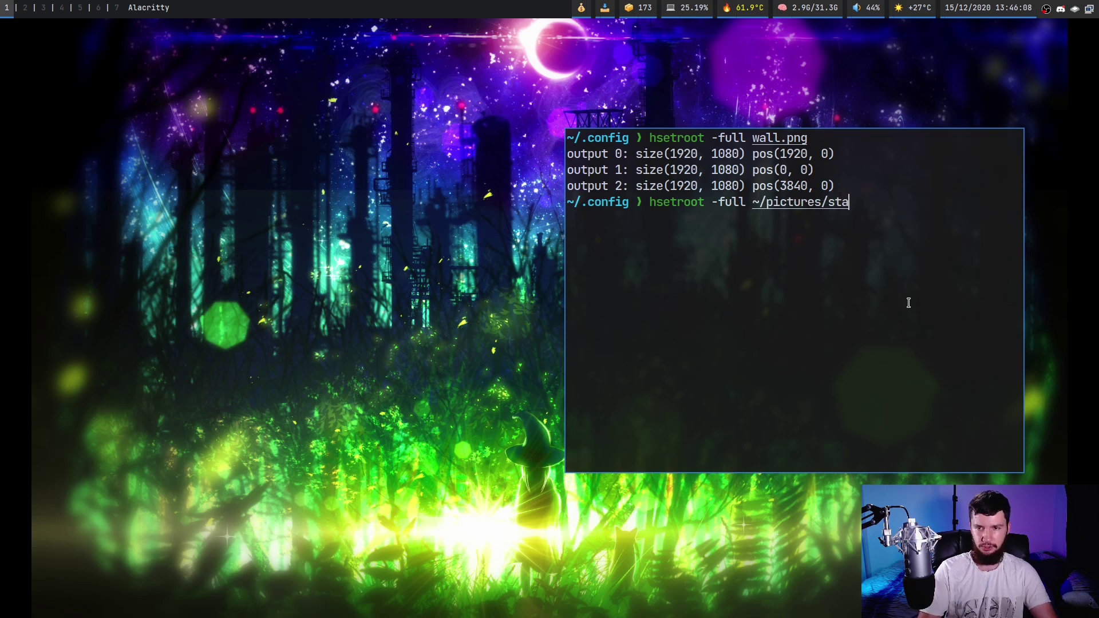
key(Return)
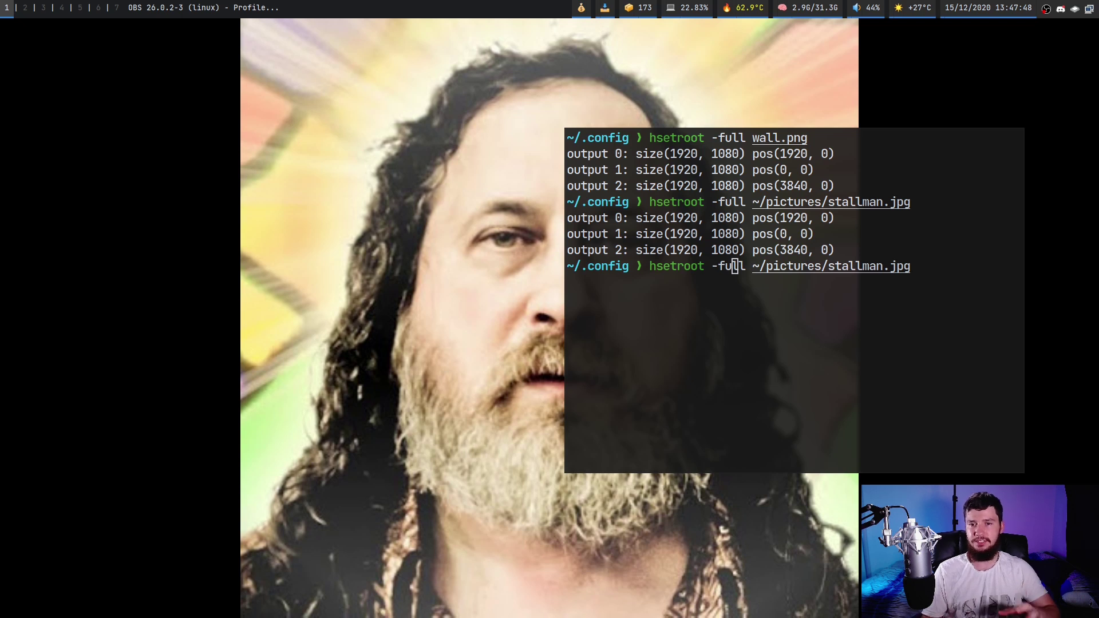
Change -full to -fill and rerun hsetroot on ~/pictures/stallman.jpg to remove the black bars.
mouse_move(954, 289)
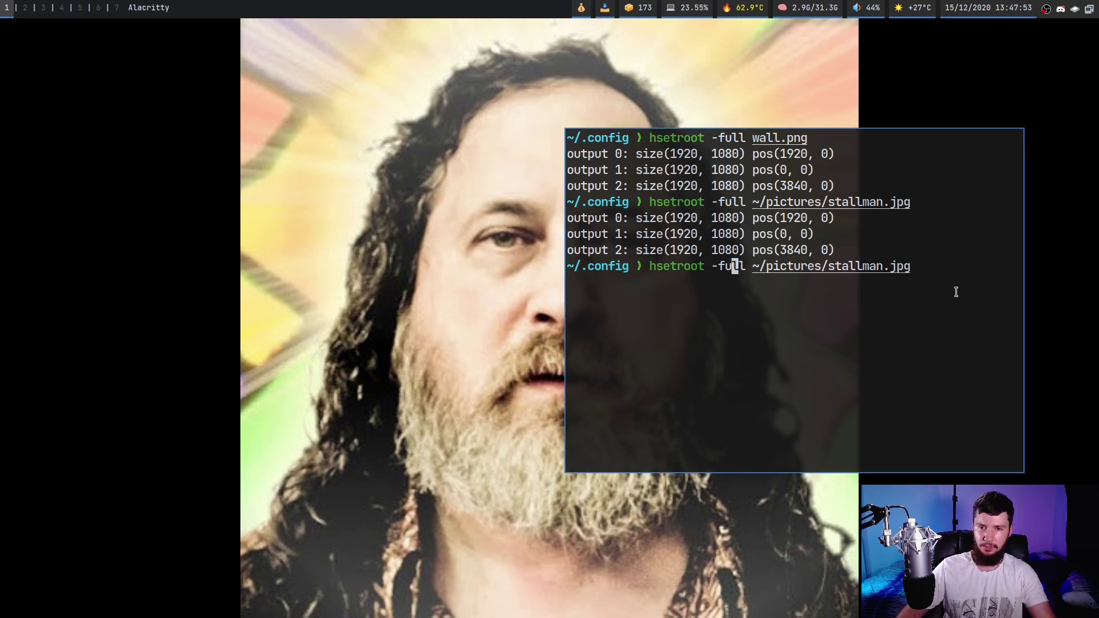
key(BackSpace)
text(i)
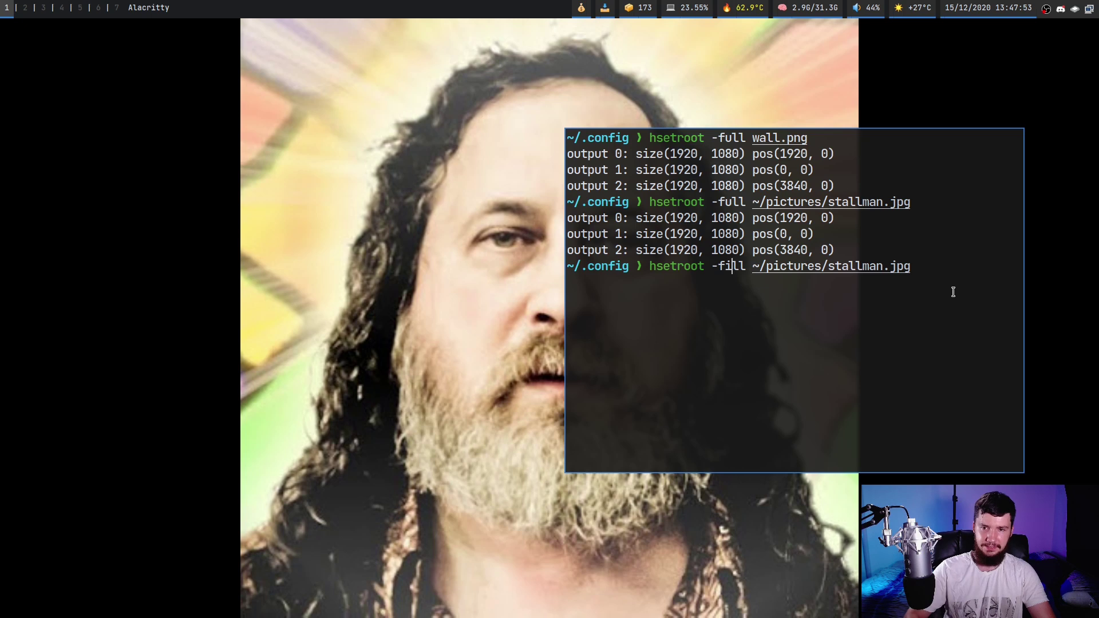
key(Return)
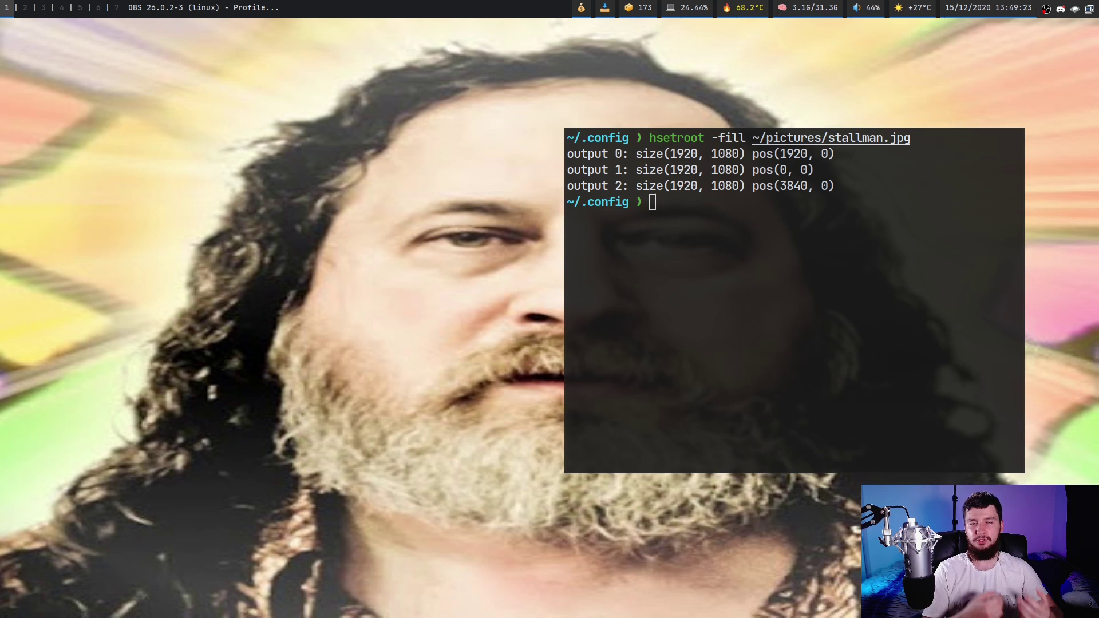
click(636, 227)
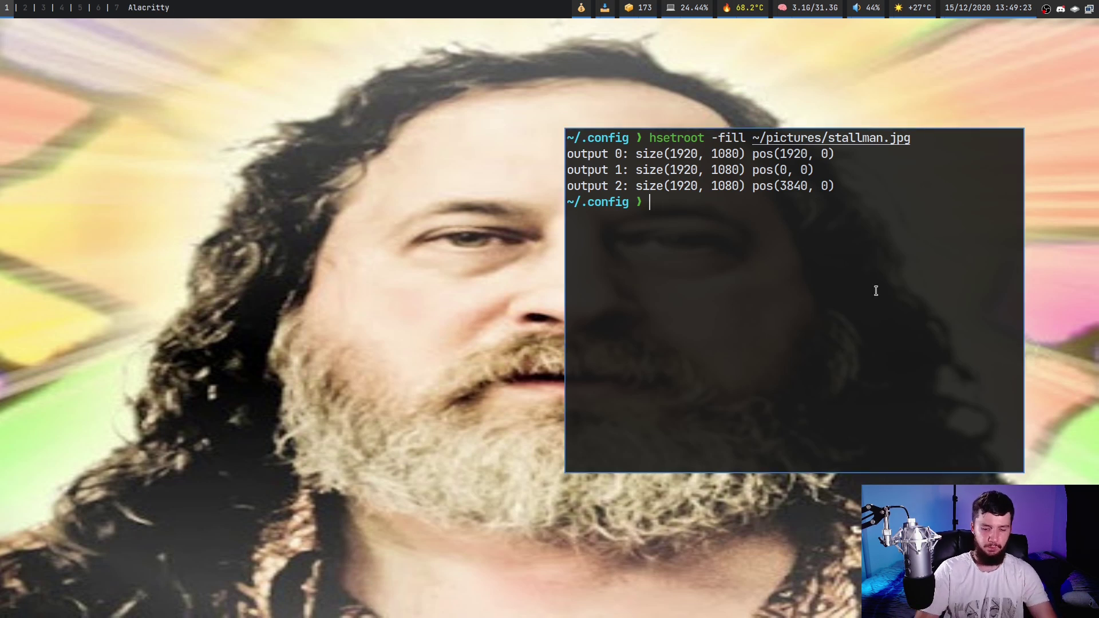
Run hsetroot -center ~/pictures/stallman.jpg to show the small portrait centred on black.
text(hset)
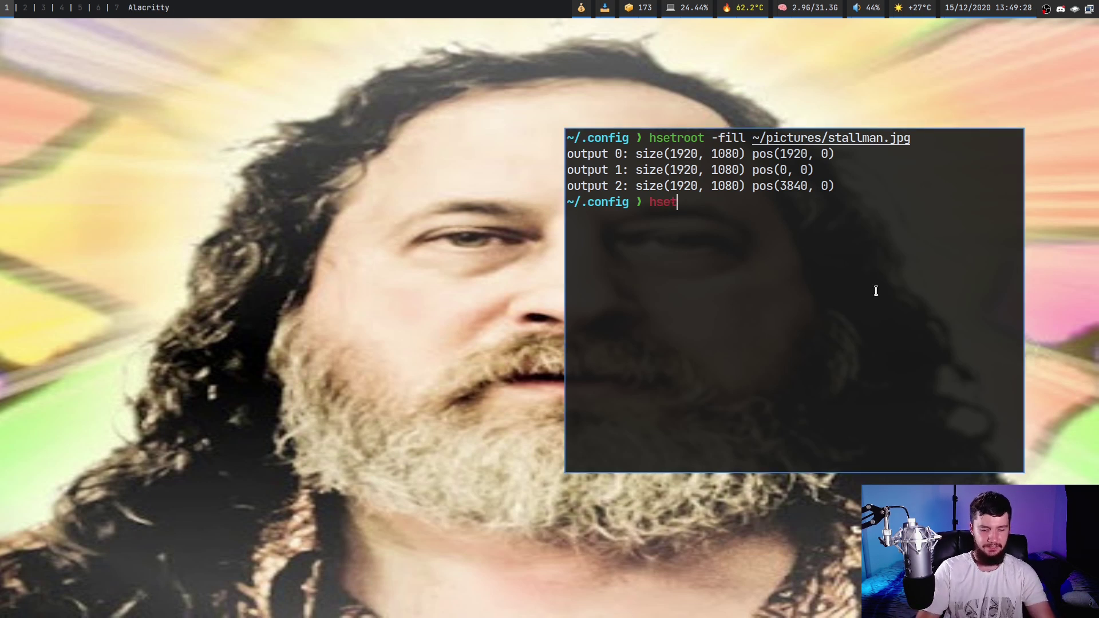
text(c)
text(oot )
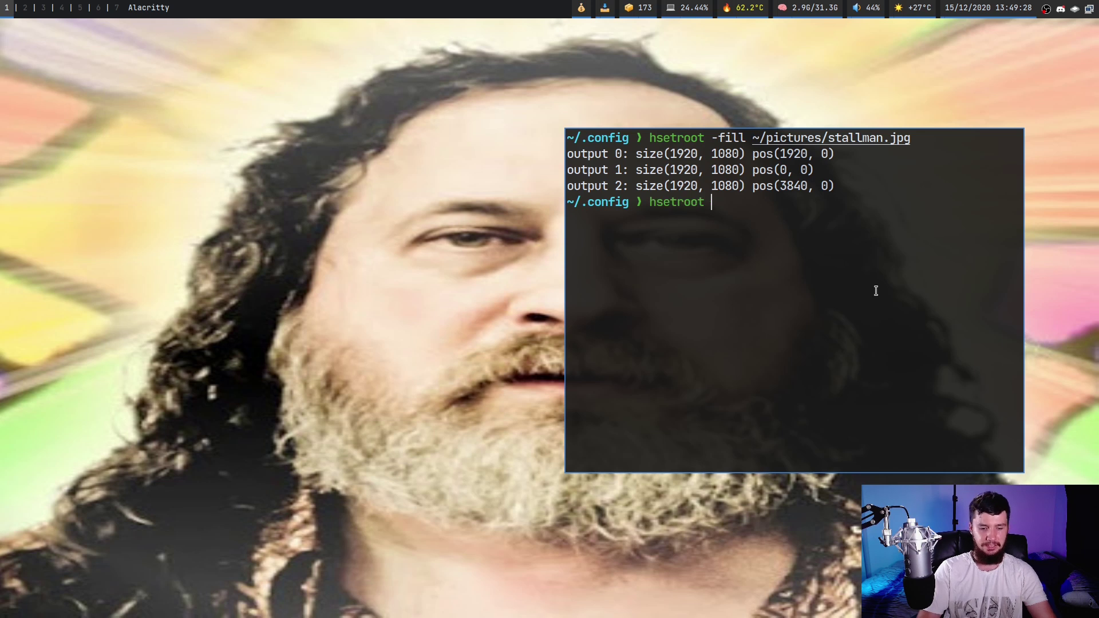
text(-center ~)
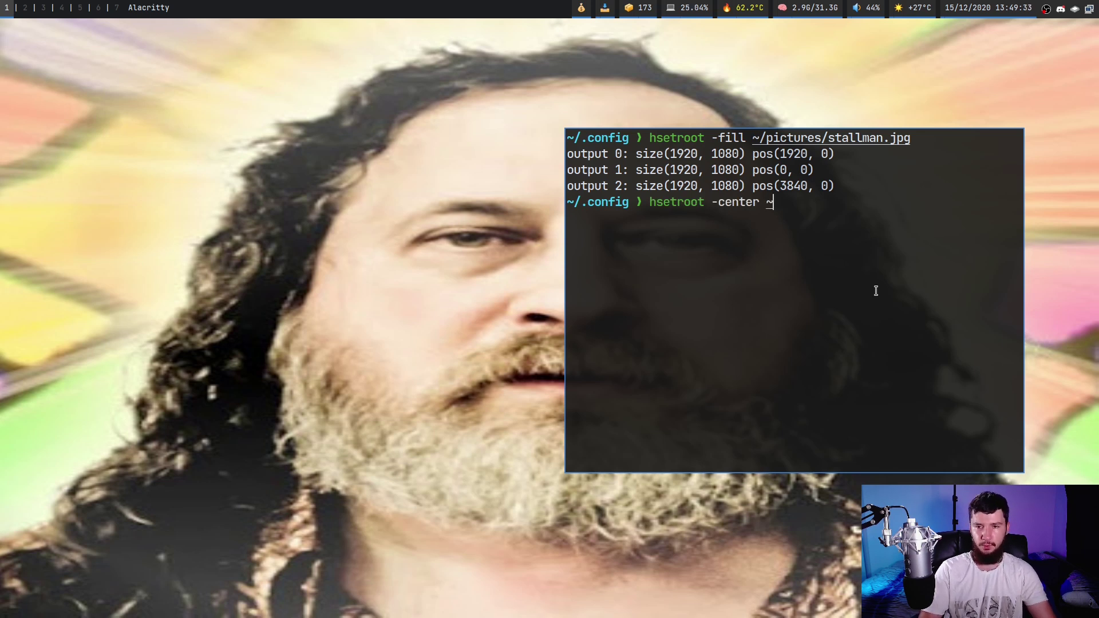
text(/pic)
key(Tab)
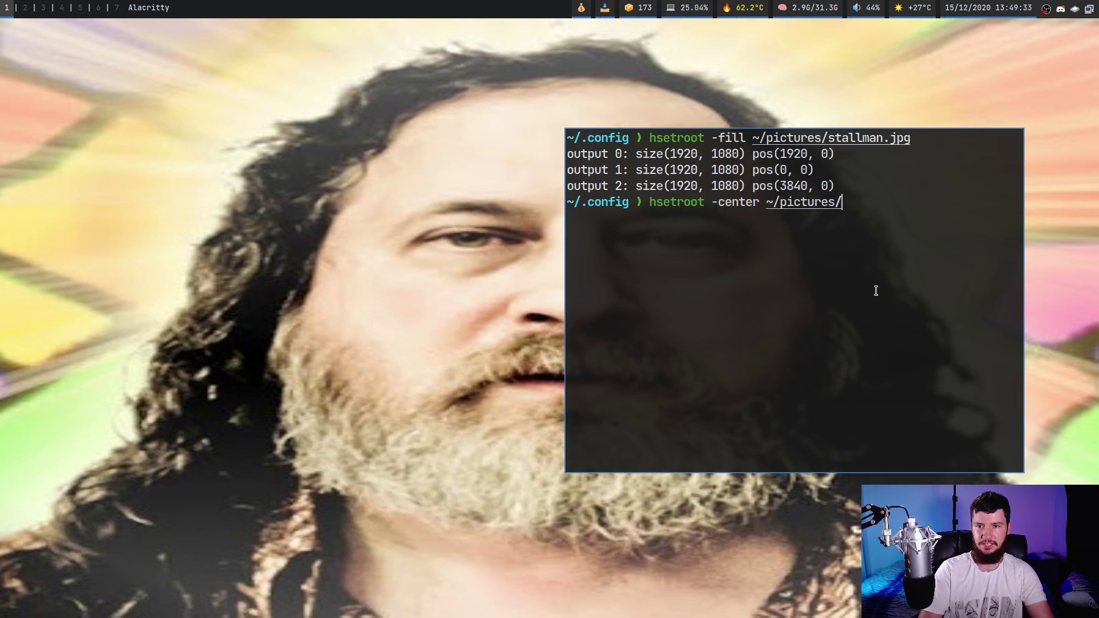
text(stallman.jpg)
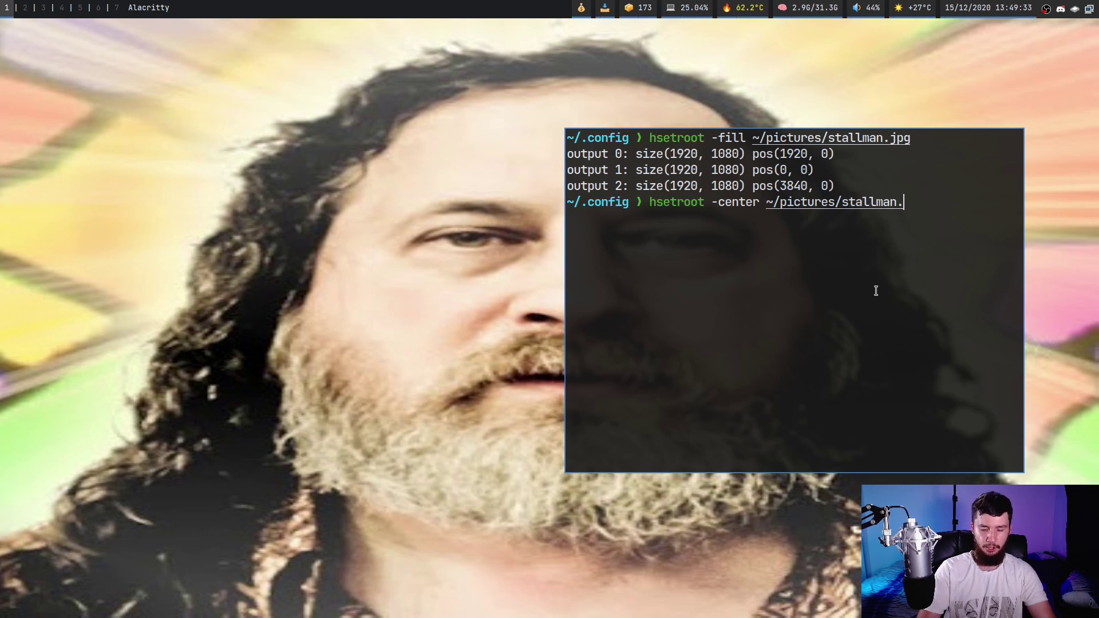
key(Return)
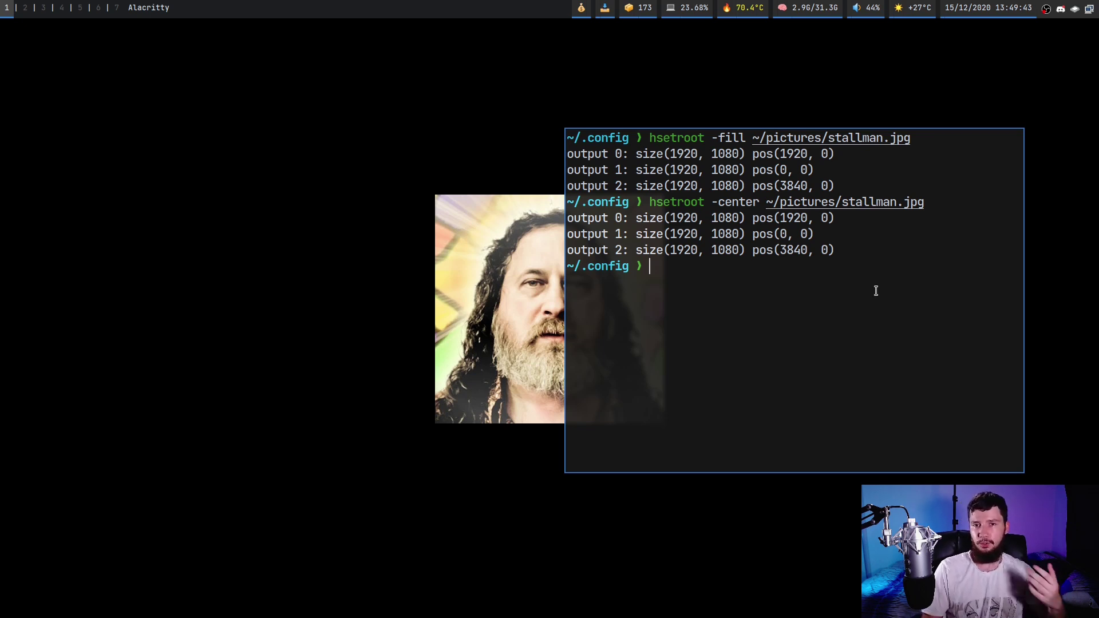
Recall the centred command and move the cursor to its -center option.
key(Up)
key(ctrl+a)
key(Right)
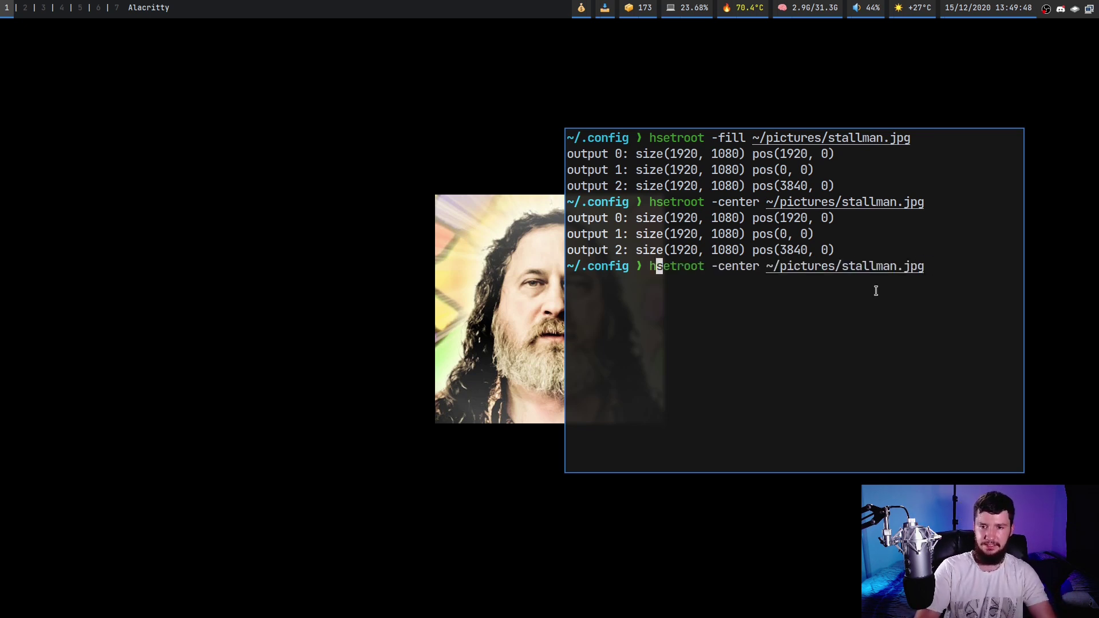
key(Right)
key(Right)
key(Right)
key(Right)
key(Right)
key(Right)
key(Right)
key(Right)
key(Right)
Replace center with tile and run hsetroot -tile ~/pictures/stallman.jpg to tile the portrait.
key(Delete)
key(Delete)
key(Delete)
key(Delete)
key(Delete)
key(Delete)
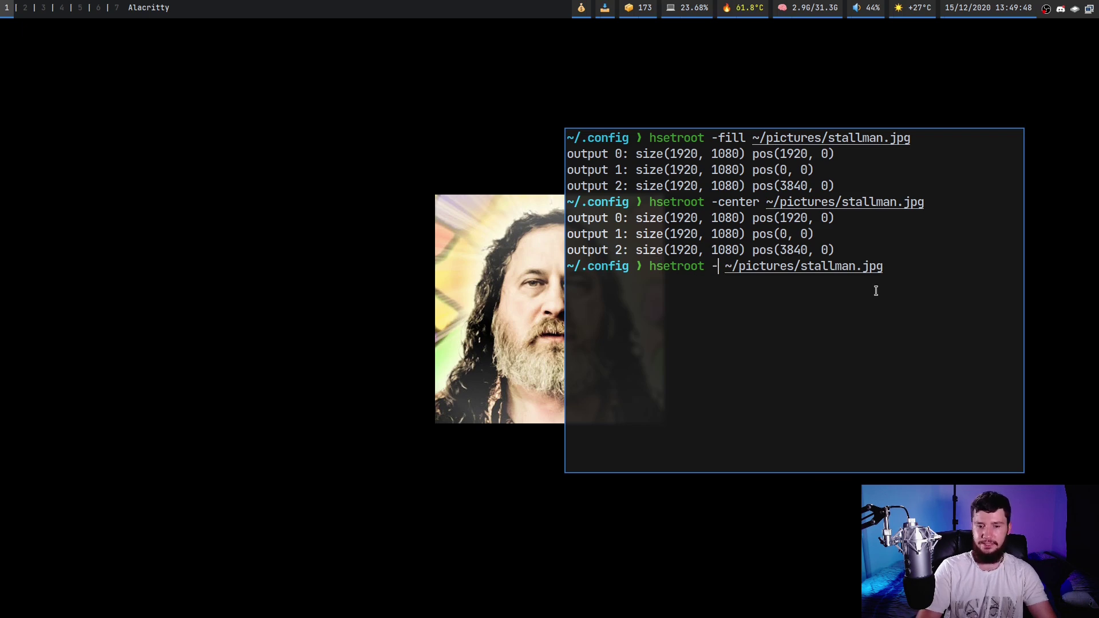
text(tile)
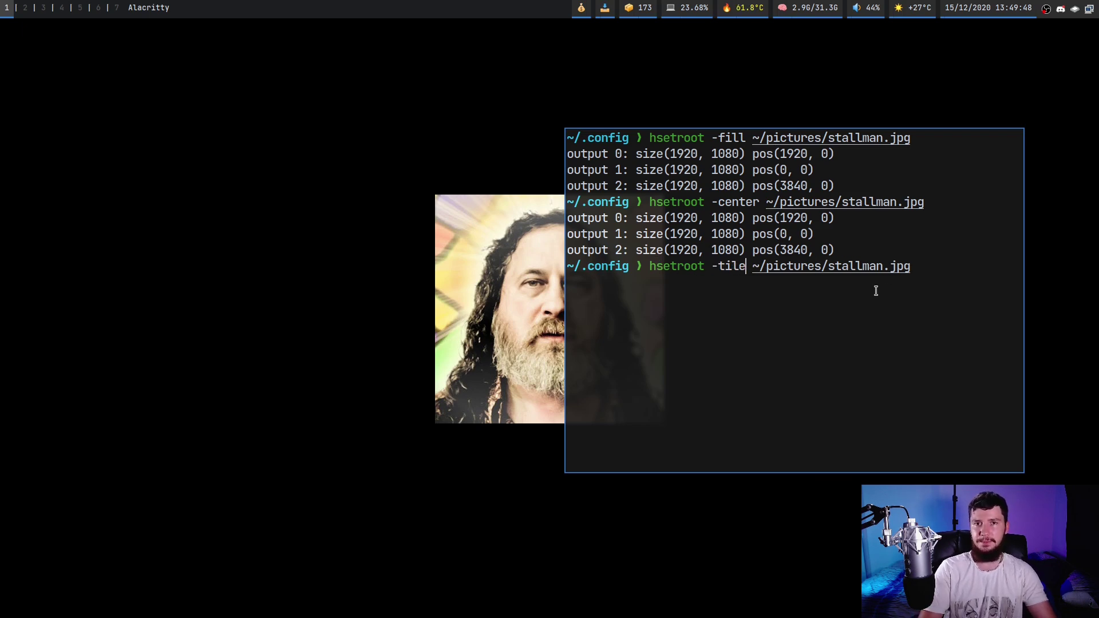
key(Return)
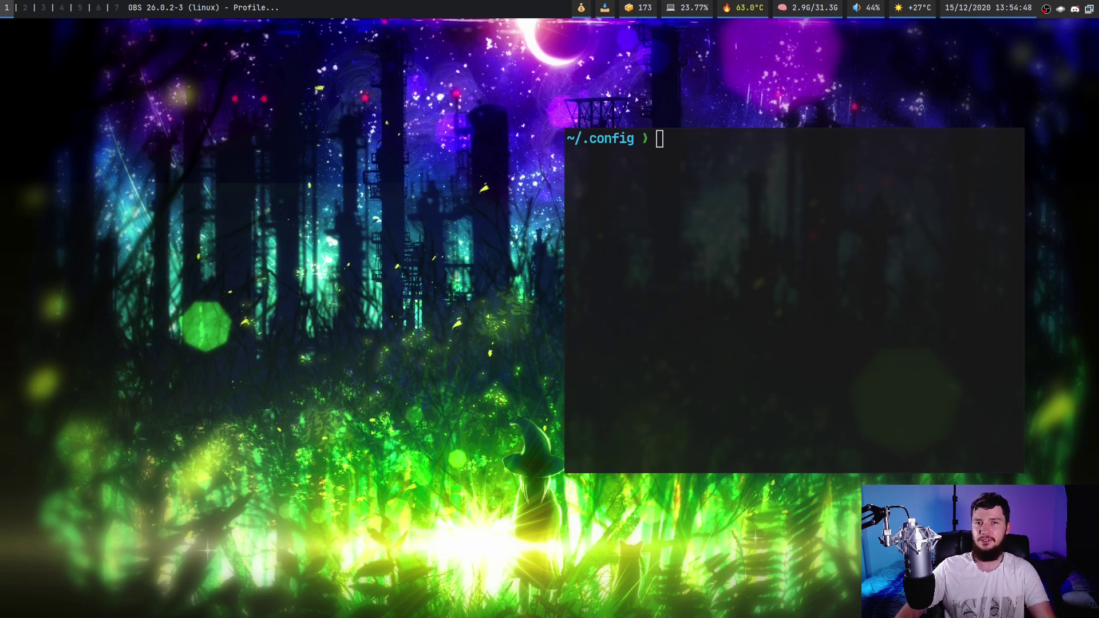
Run hsetroot -cover wall.png -blur 1 for a slightly blurred wallpaper.
text(hsetr)
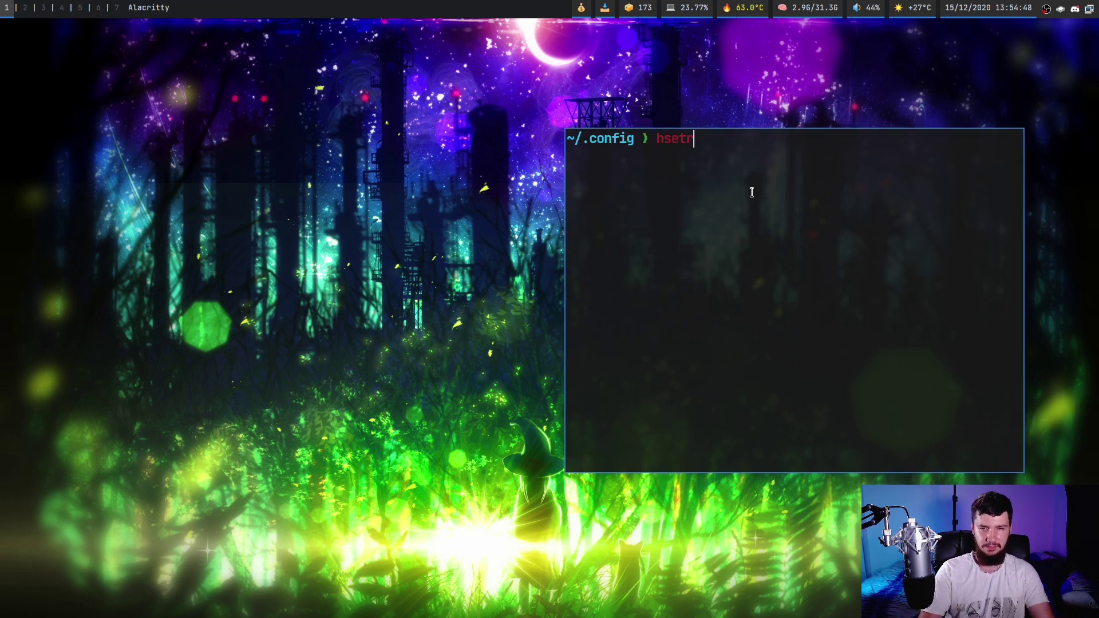
text(oot -cover)
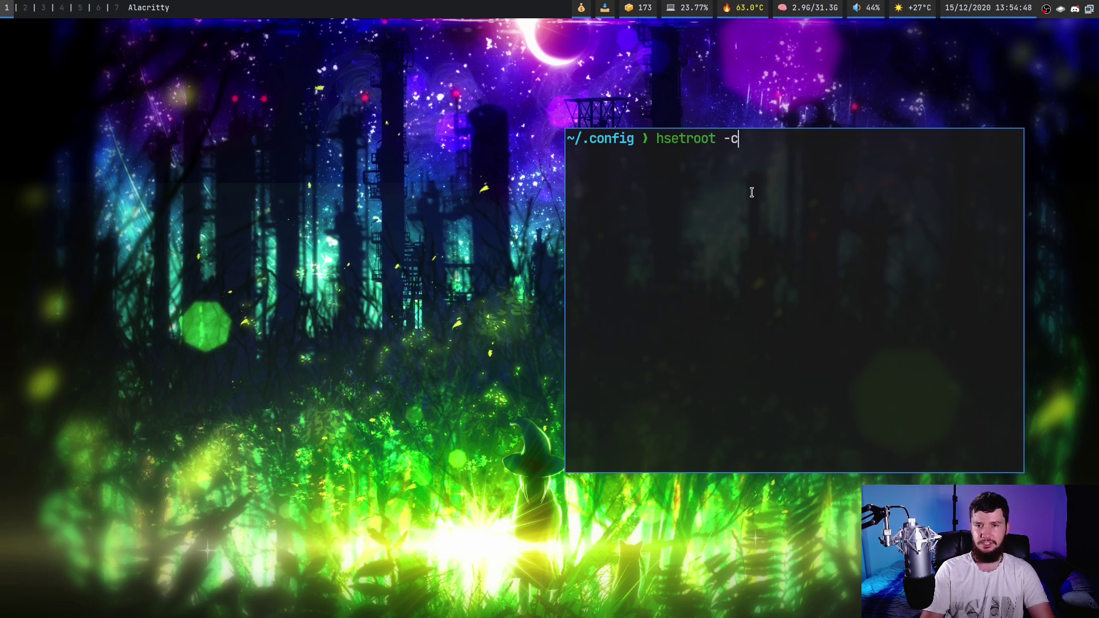
text( wall.png)
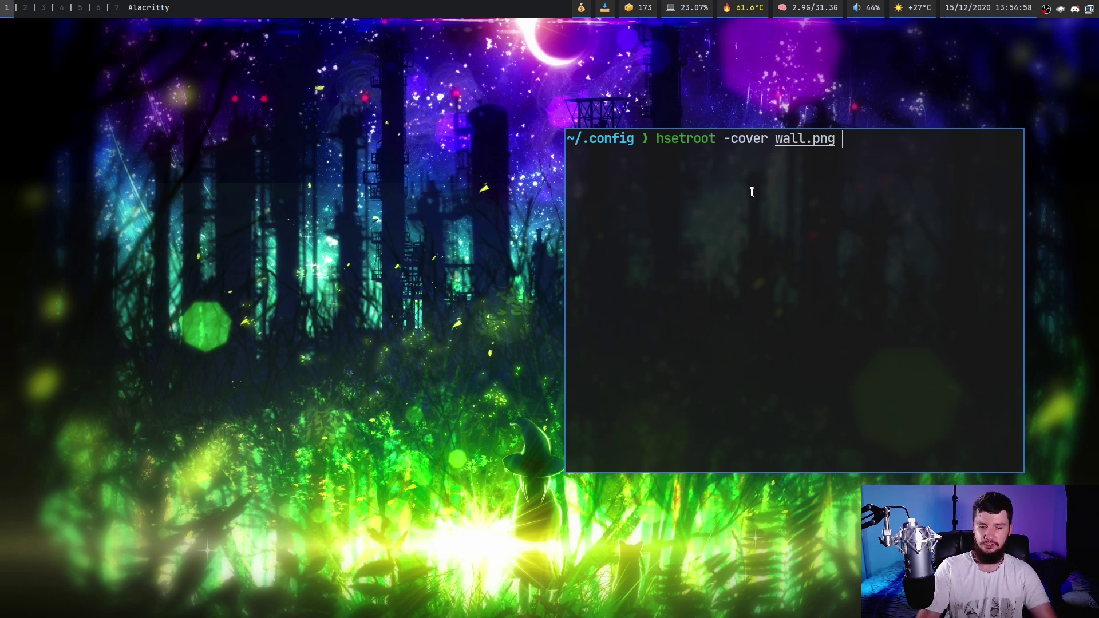
text(-blur)
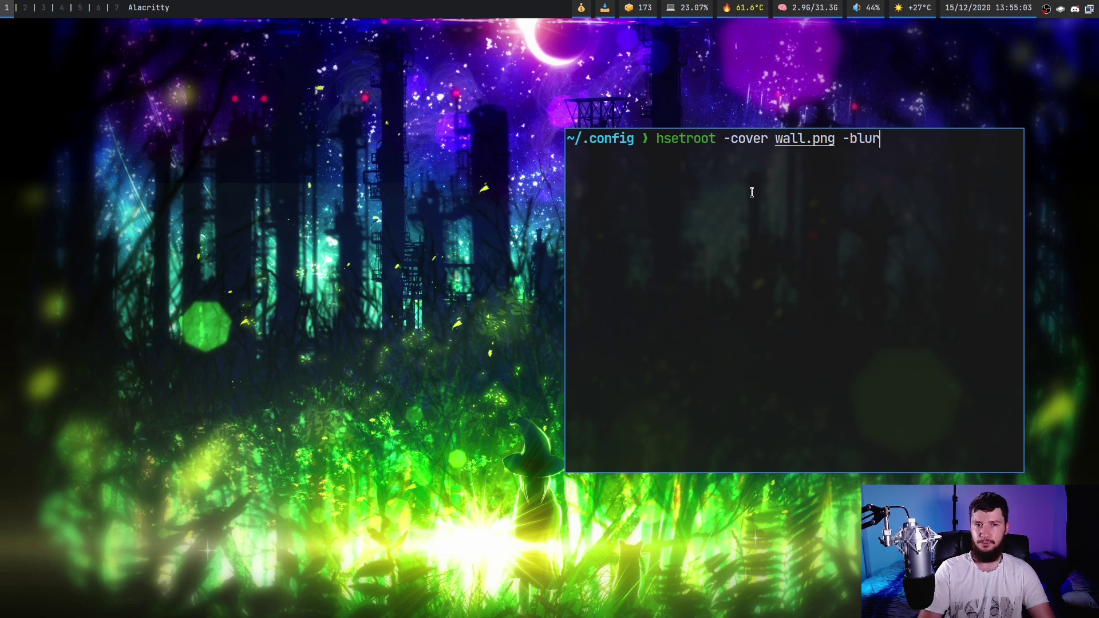
text(1)
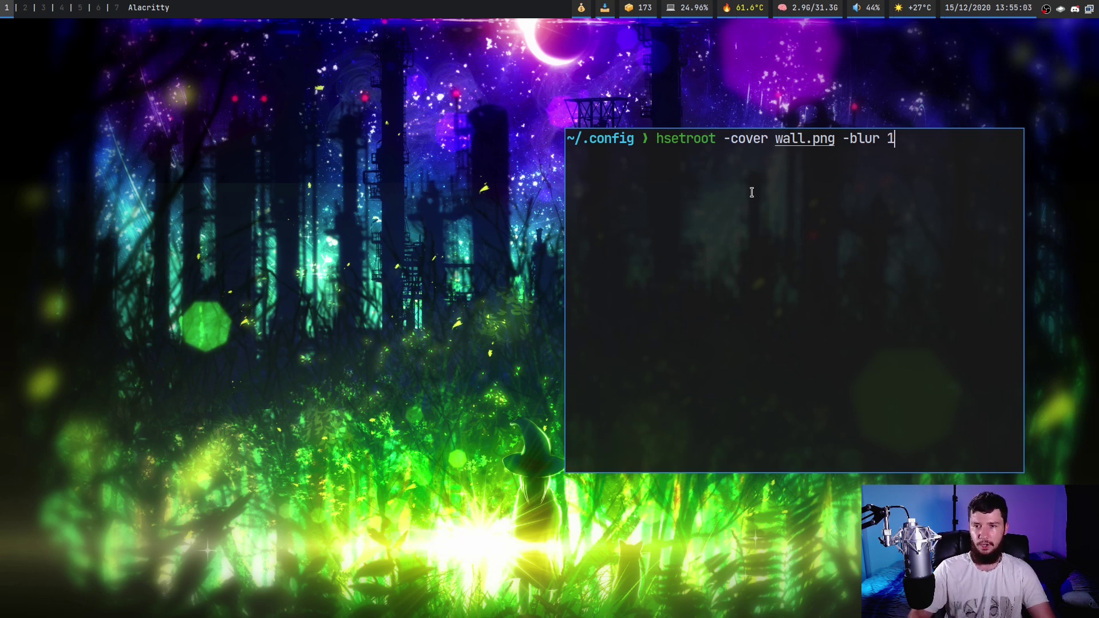
key(Return)
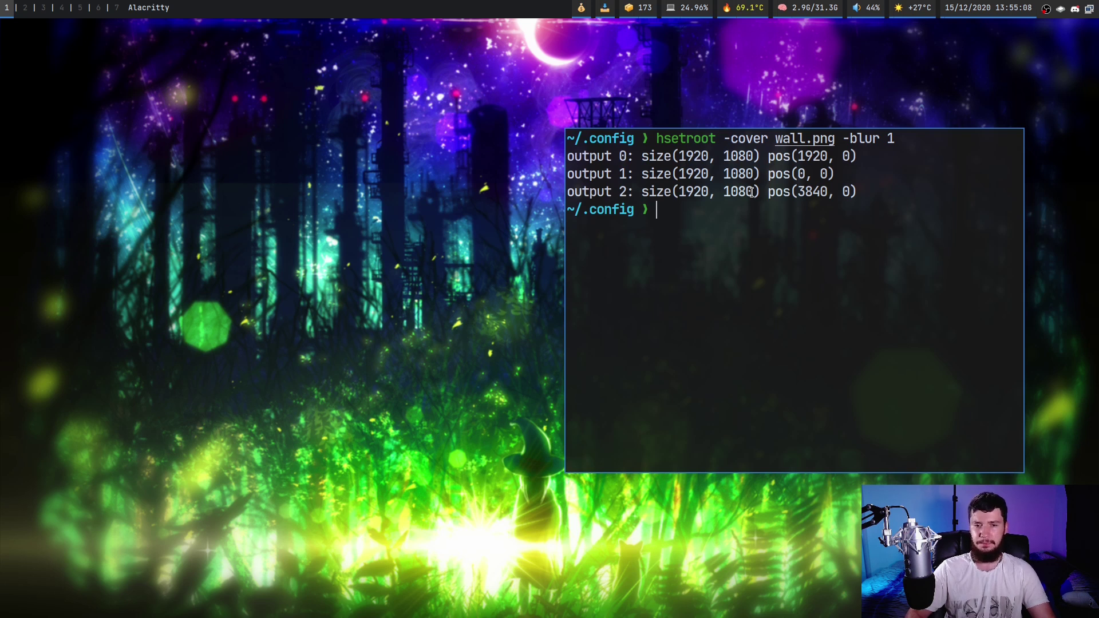
Rerun the blurred cover wallpaper with blur strengths 4, 10 and then 100.
key(Up)
key(BackSpace)
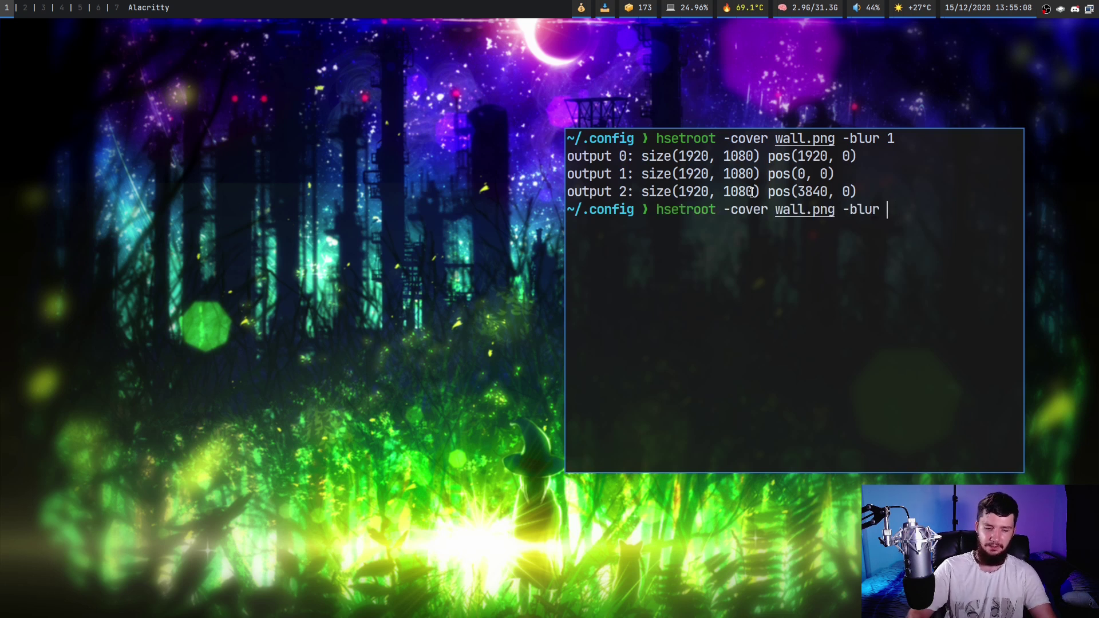
text(4)
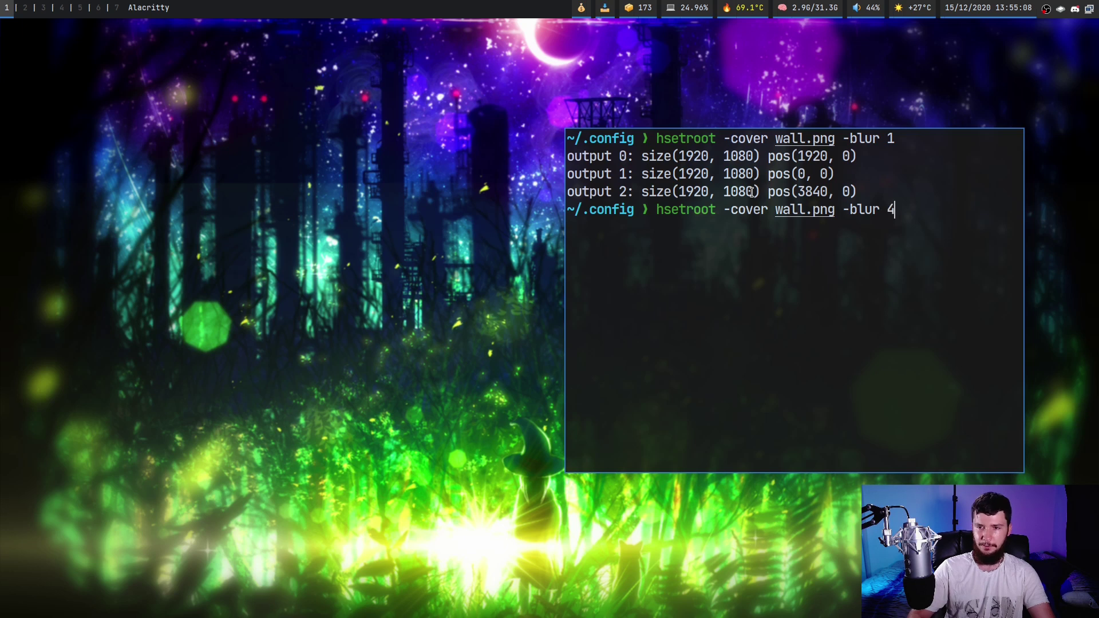
key(Return)
key(Up)
key(BackSpace)
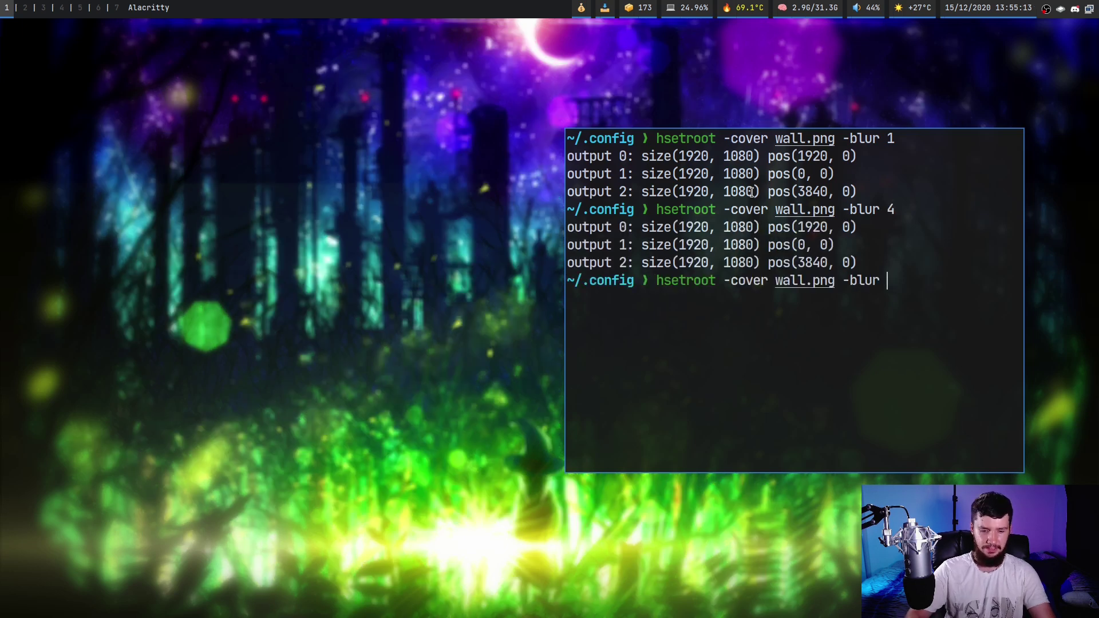
text(10)
key(Return)
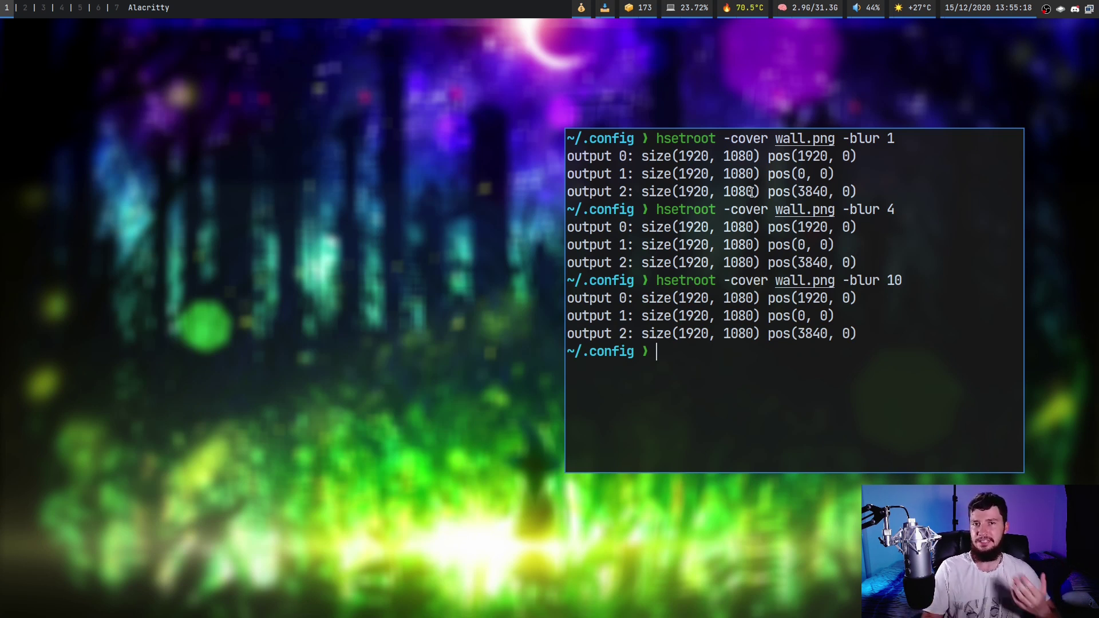
key(Up)
text(0)
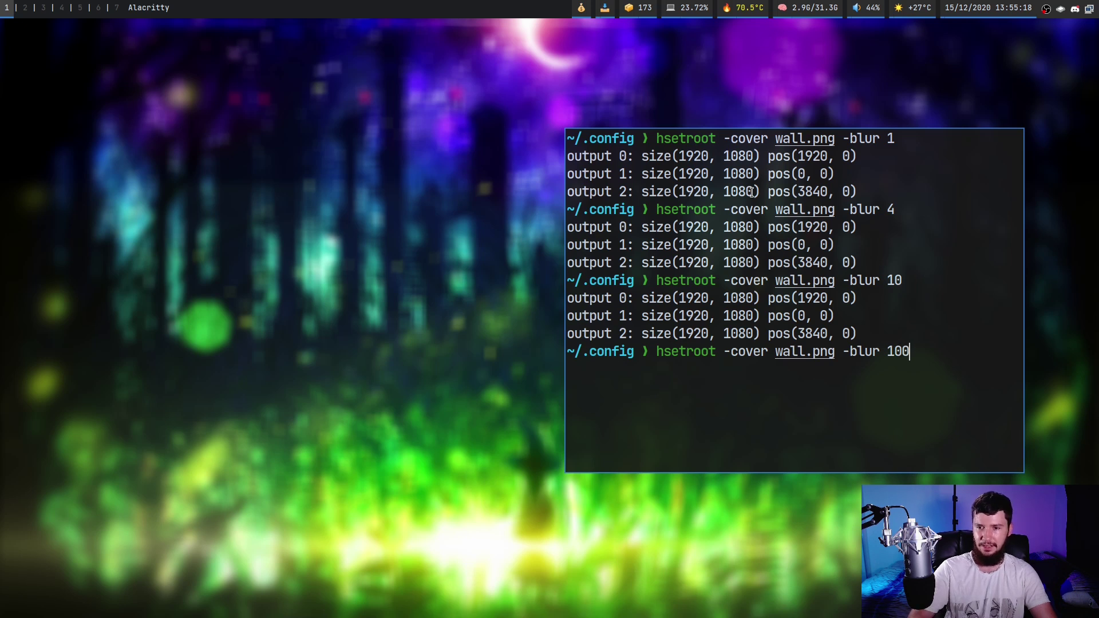
key(Return)
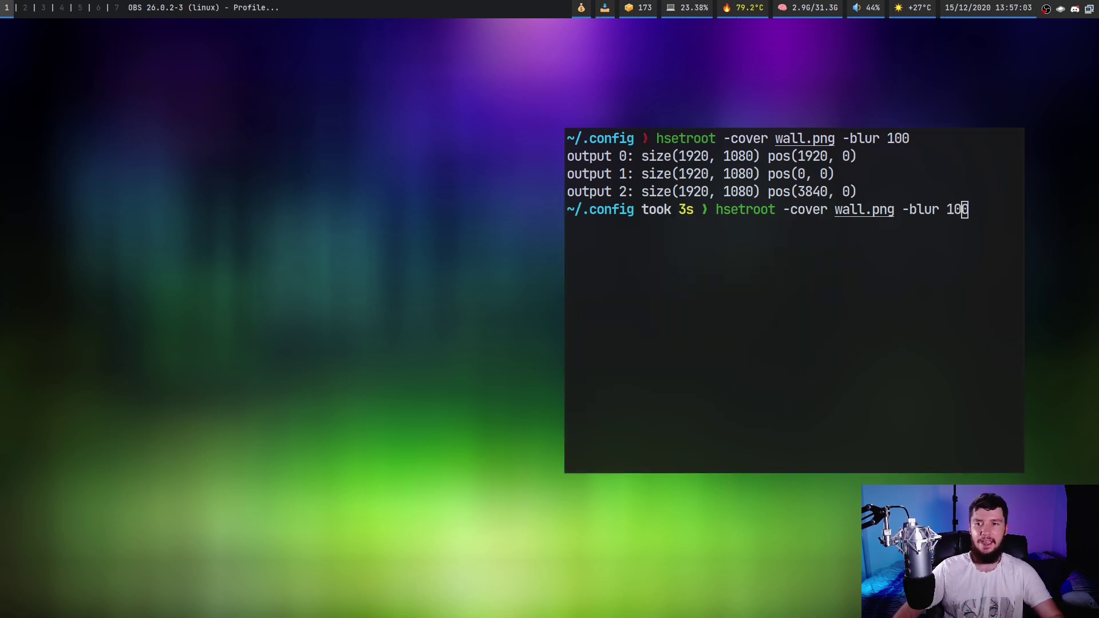
Append -contrast 5 after -blur 100 and apply the wallpaper.
text(-co)
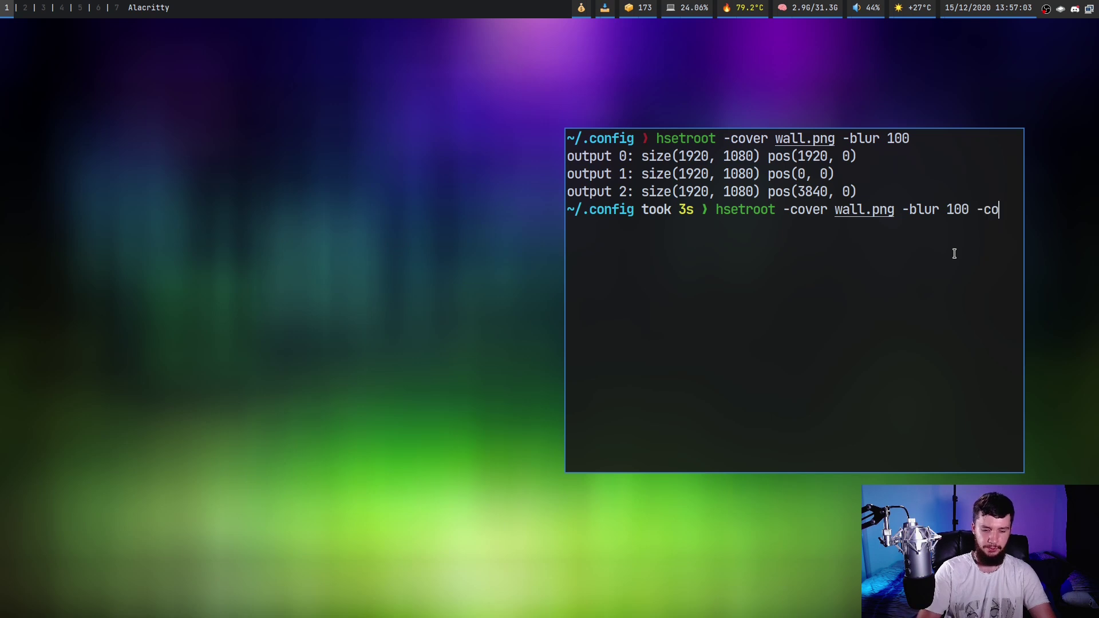
text(ns)
key(BackSpace)
text(t)
text(rast )
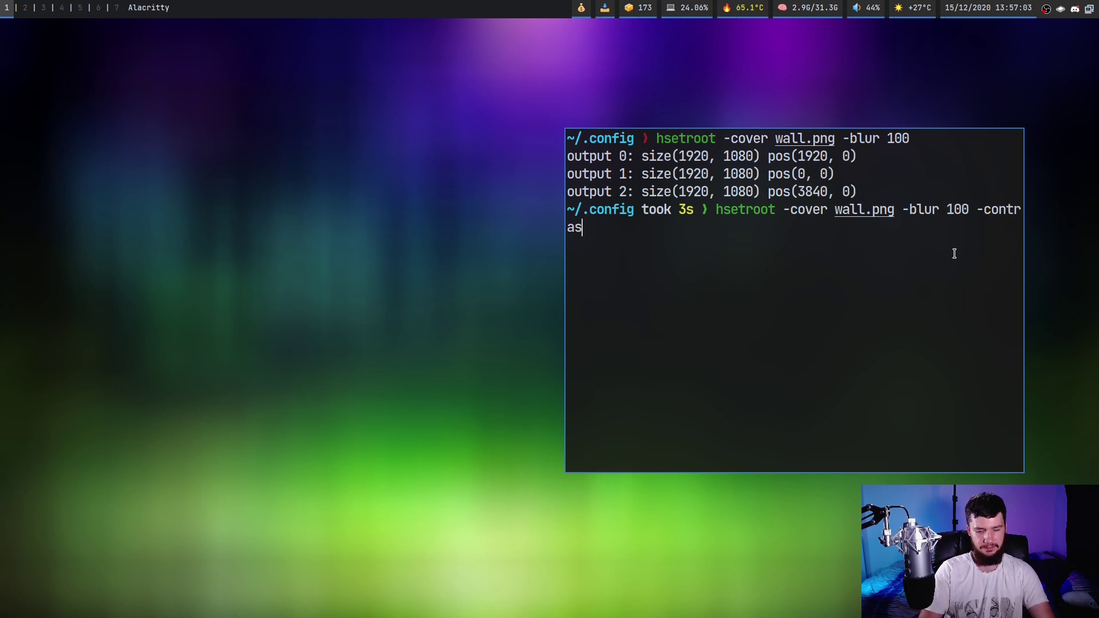
text(5)
key(Return)
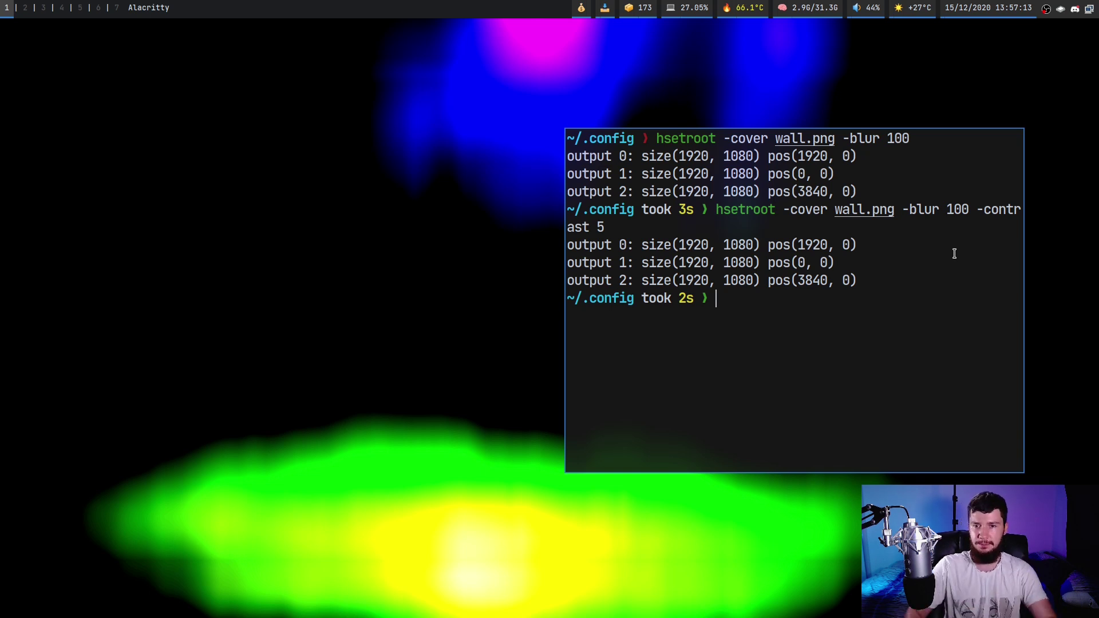
Move -contrast 5 before -blur 100 and reapply the wallpaper.
key(Up)
key(BackSpace)
key(BackSpace)
key(BackSpace)
key(BackSpace)
key(BackSpace)
key(BackSpace)
key(BackSpace)
key(BackSpace)
key(BackSpace)
key(BackSpace)
key(BackSpace)
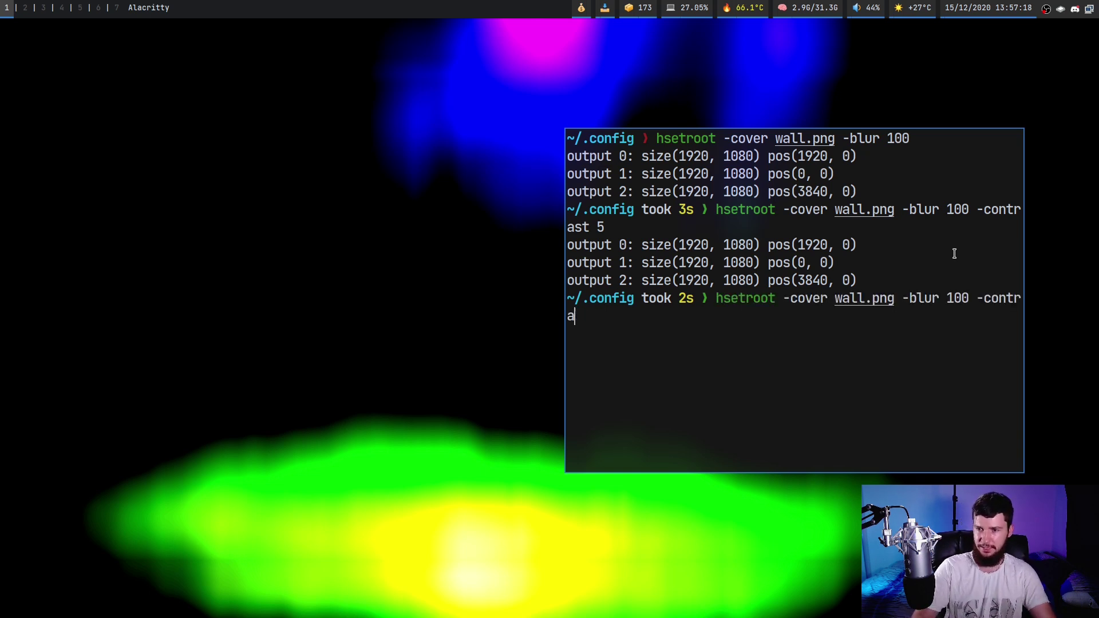
key(Left)
key(Left)
key(Left)
key(Left)
key(Left)
key(Left)
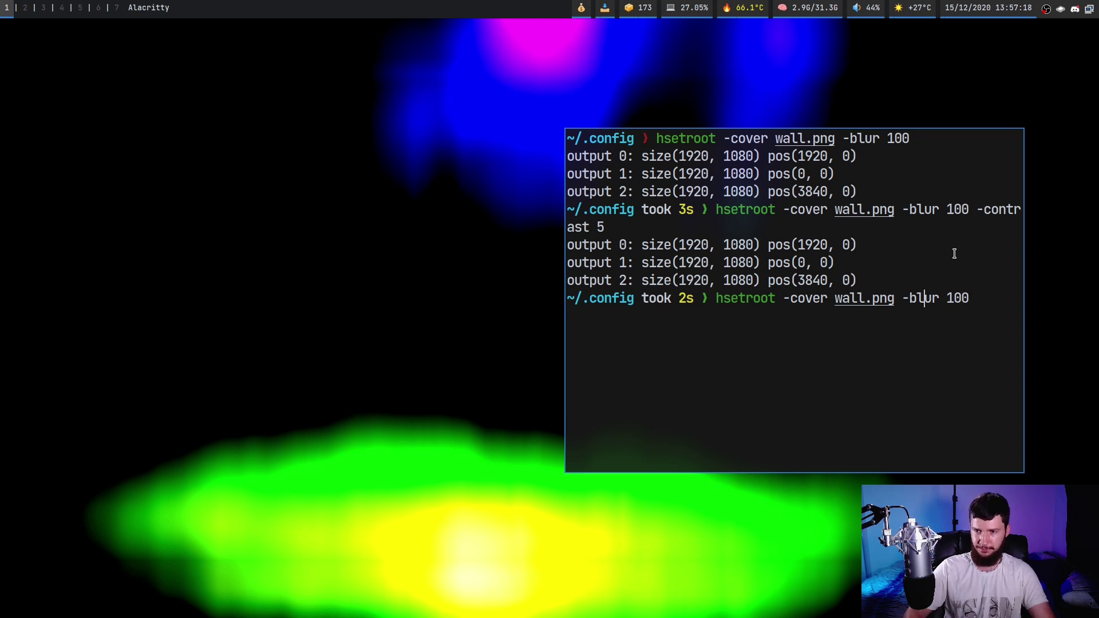
text(-con)
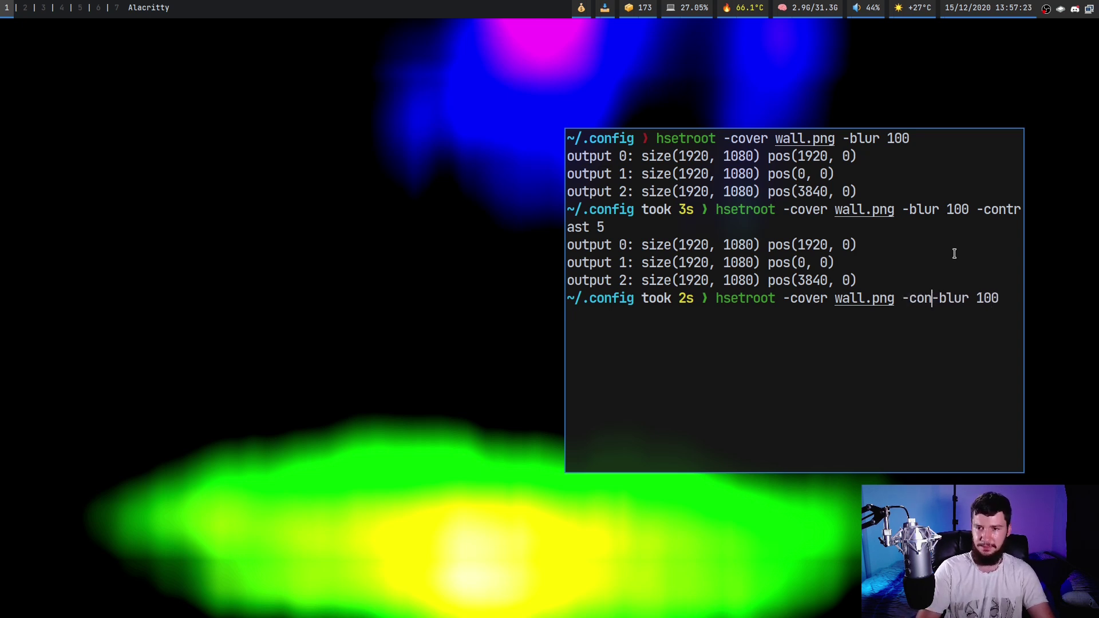
text(trast)
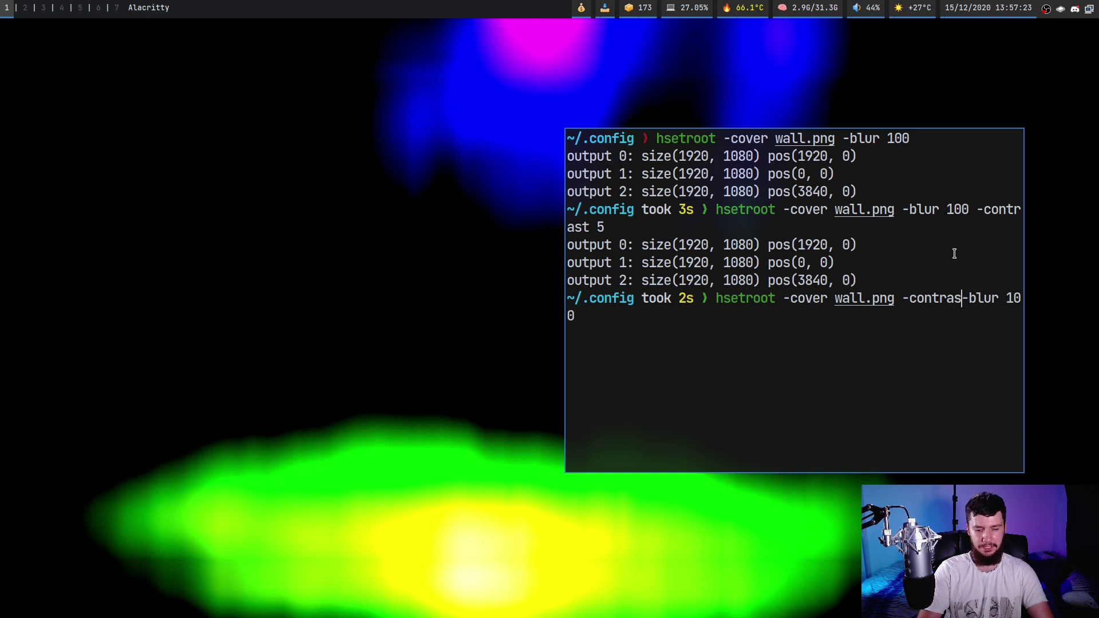
text( 5)
key(Return)
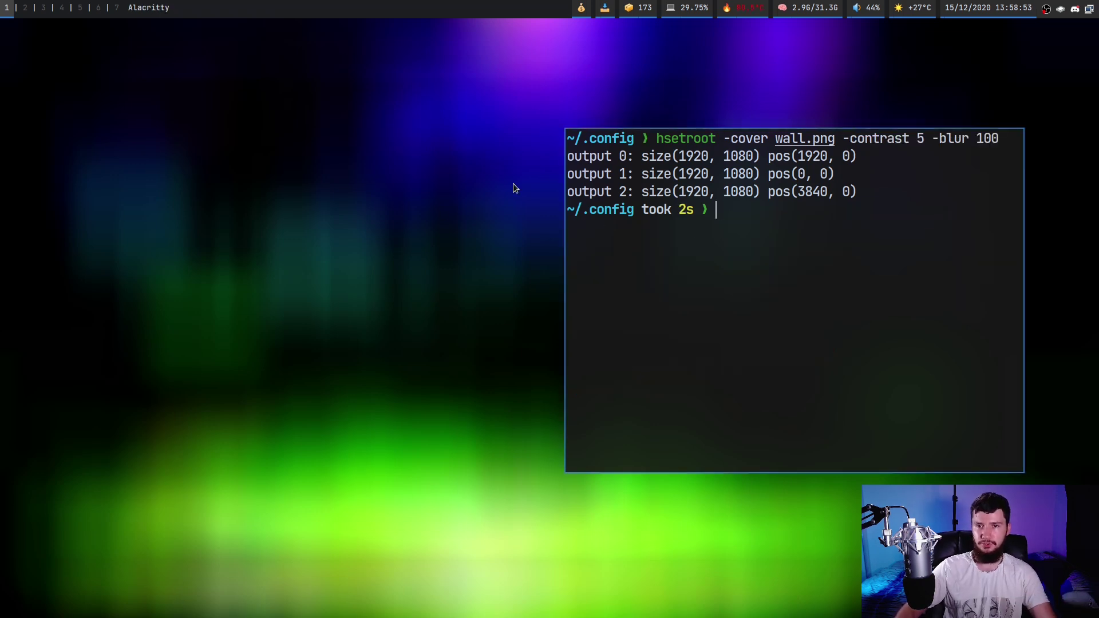
Drop the blur and rerun the cover wallpaper with contrast 5, 0.5, then 0.
key(Up)
key(BackSpace)
key(BackSpace)
key(BackSpace)
key(BackSpace)
key(BackSpace)
key(BackSpace)
key(BackSpace)
key(BackSpace)
key(BackSpace)
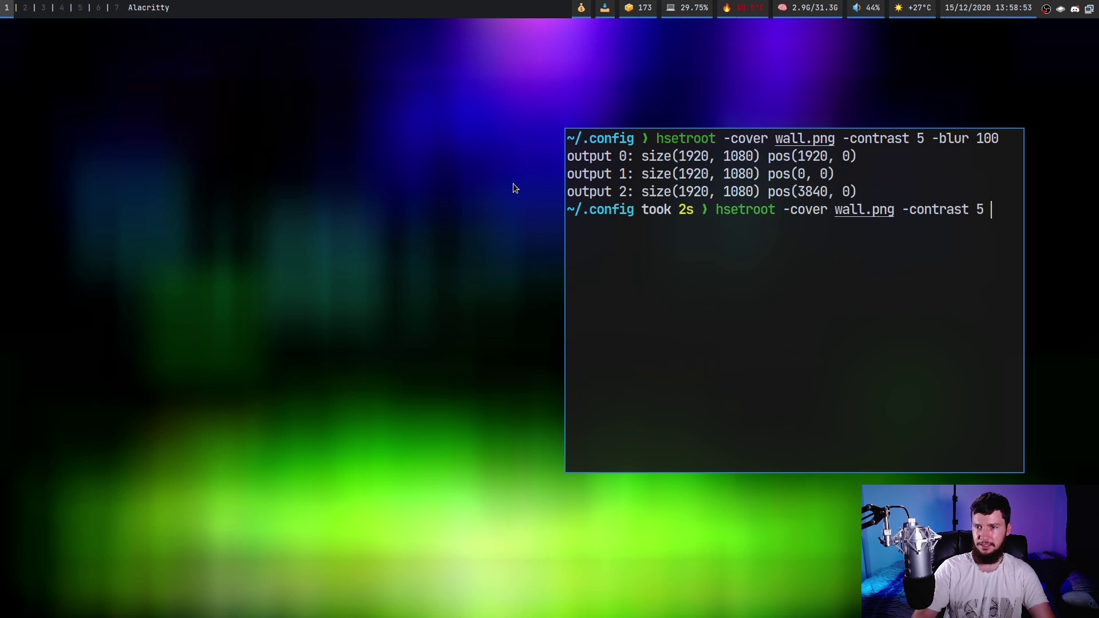
key(Return)
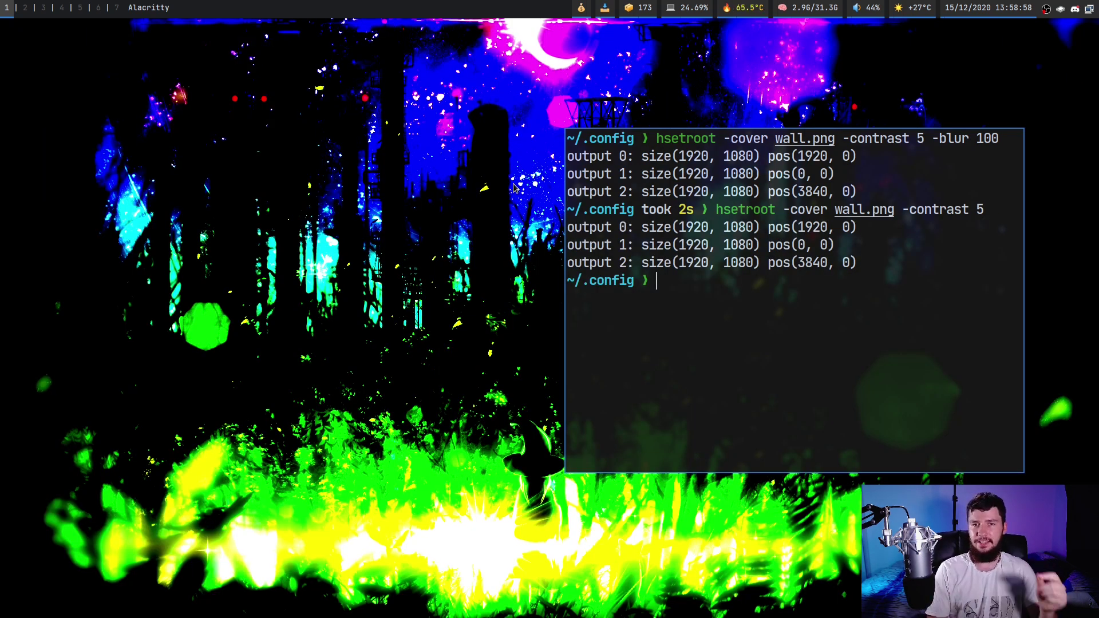
key(Up)
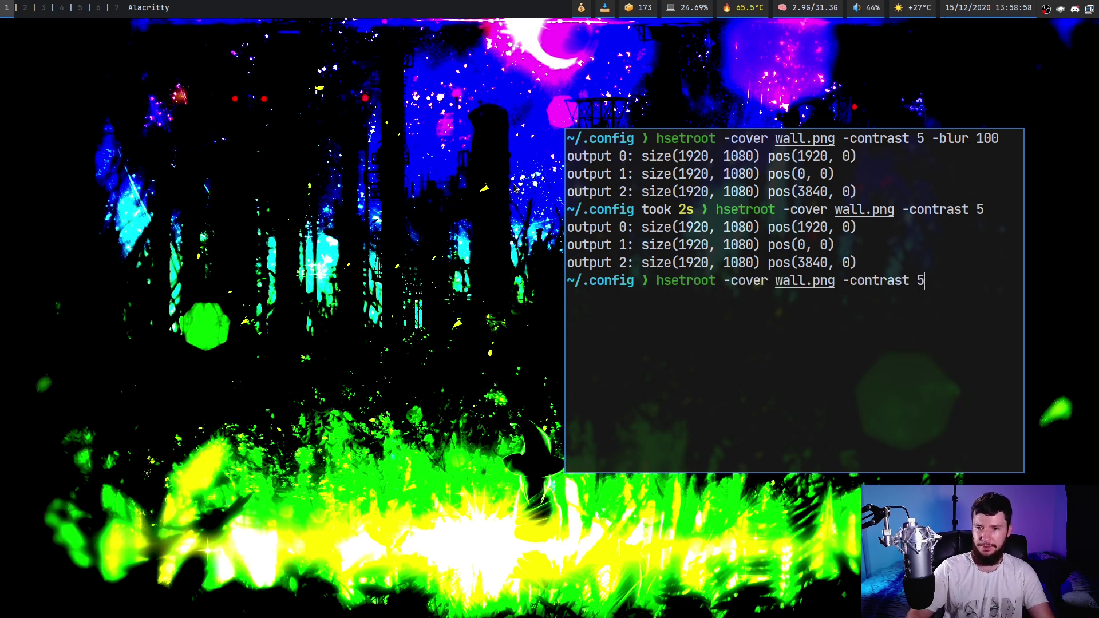
key(BackSpace)
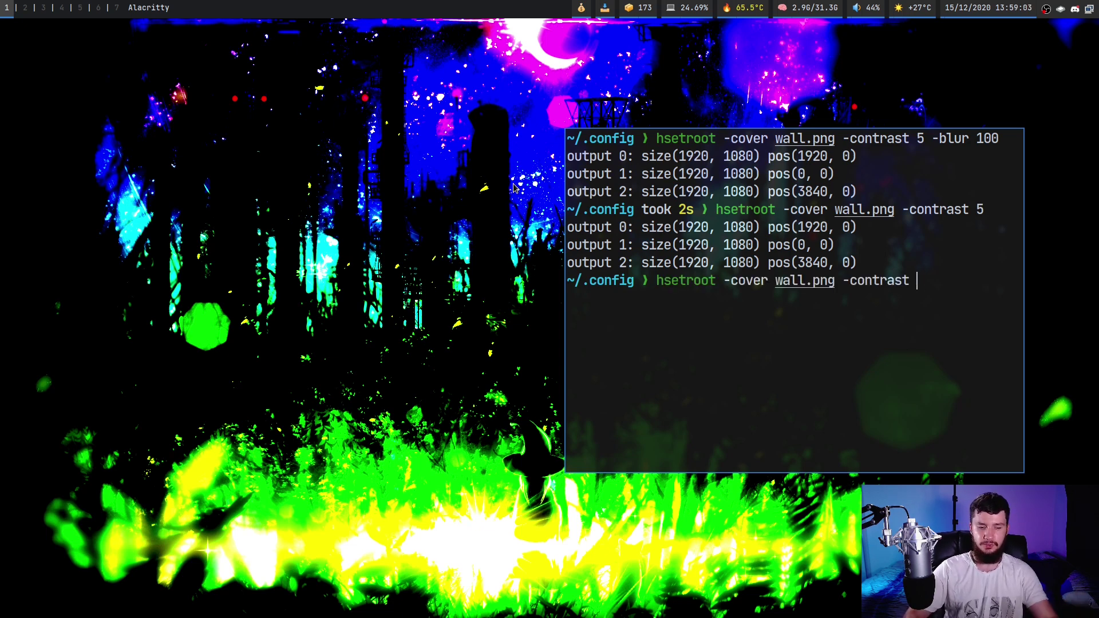
text(0.5)
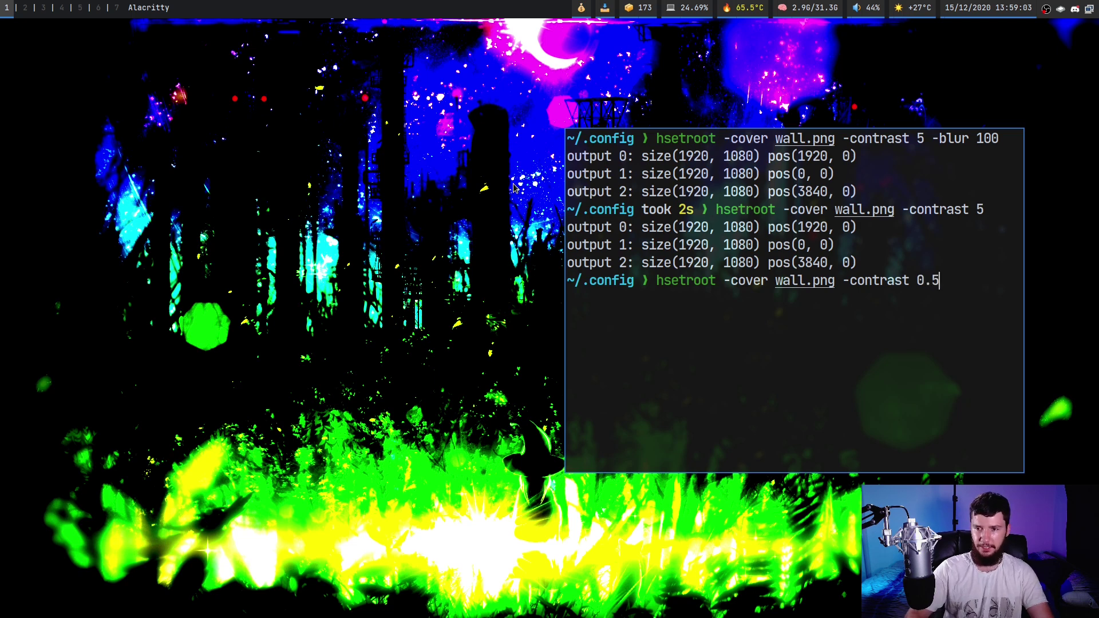
key(Return)
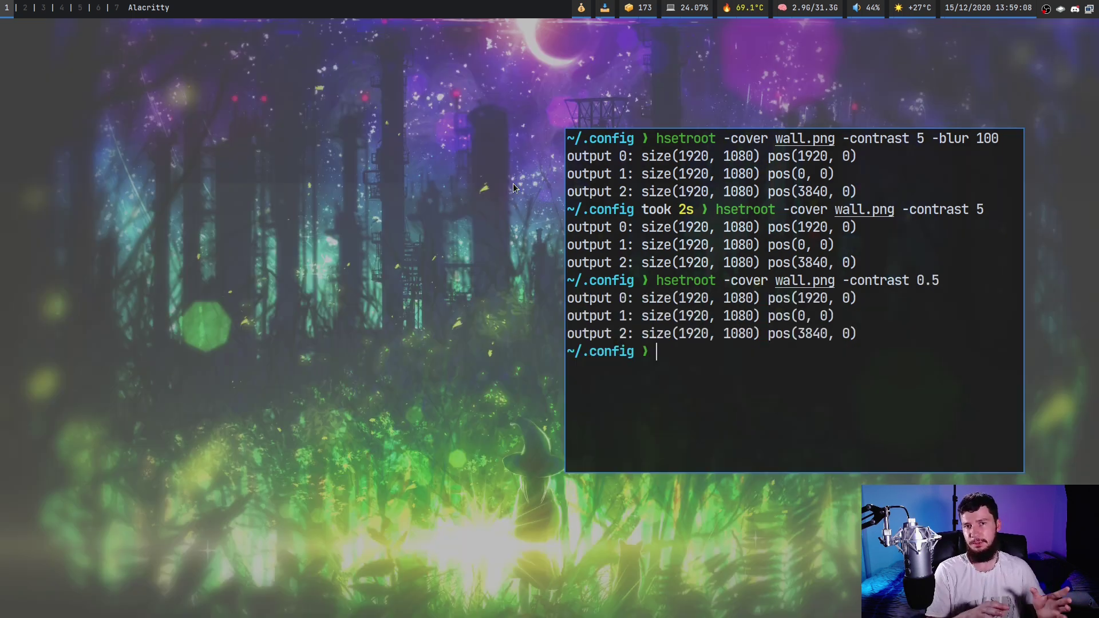
key(Up)
key(BackSpace)
key(BackSpace)
key(BackSpace)
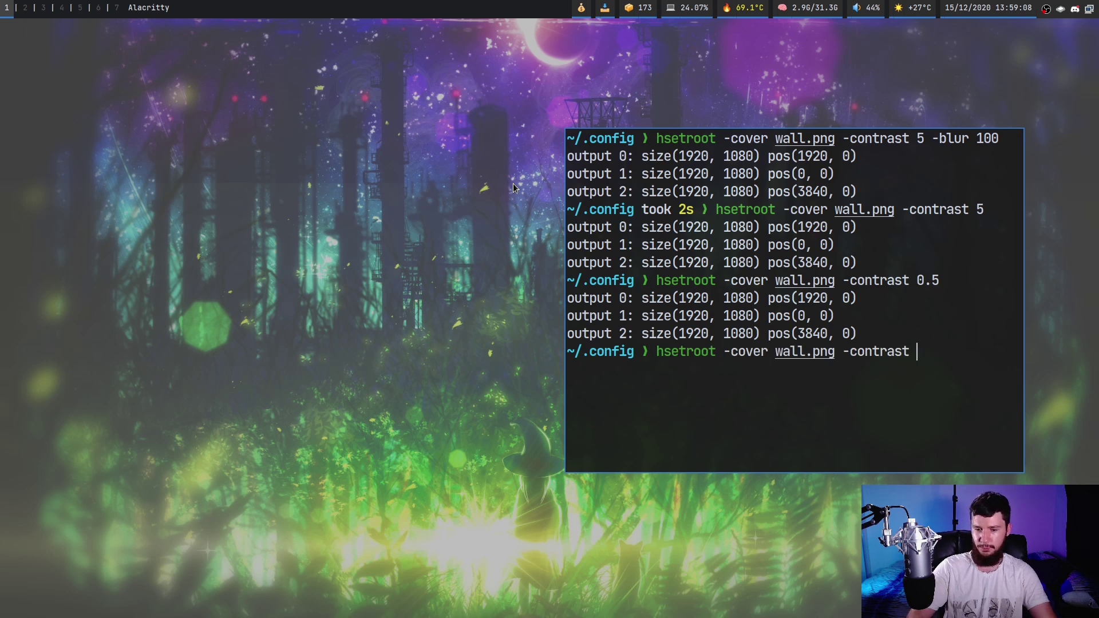
text(0)
key(Return)
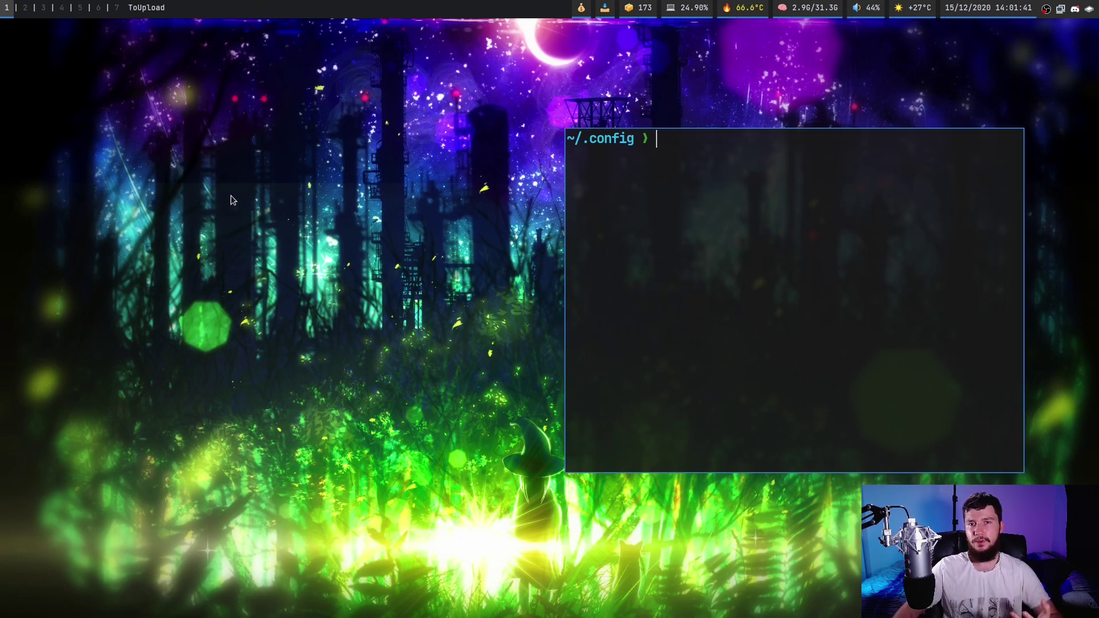
Try the forest cover wallpaper at brightness 0, then at brightness 1, which turns it white.
key(Up)
key(Up)
key(BackSpace)
key(BackSpace)
key(BackSpace)
key(BackSpace)
key(BackSpace)
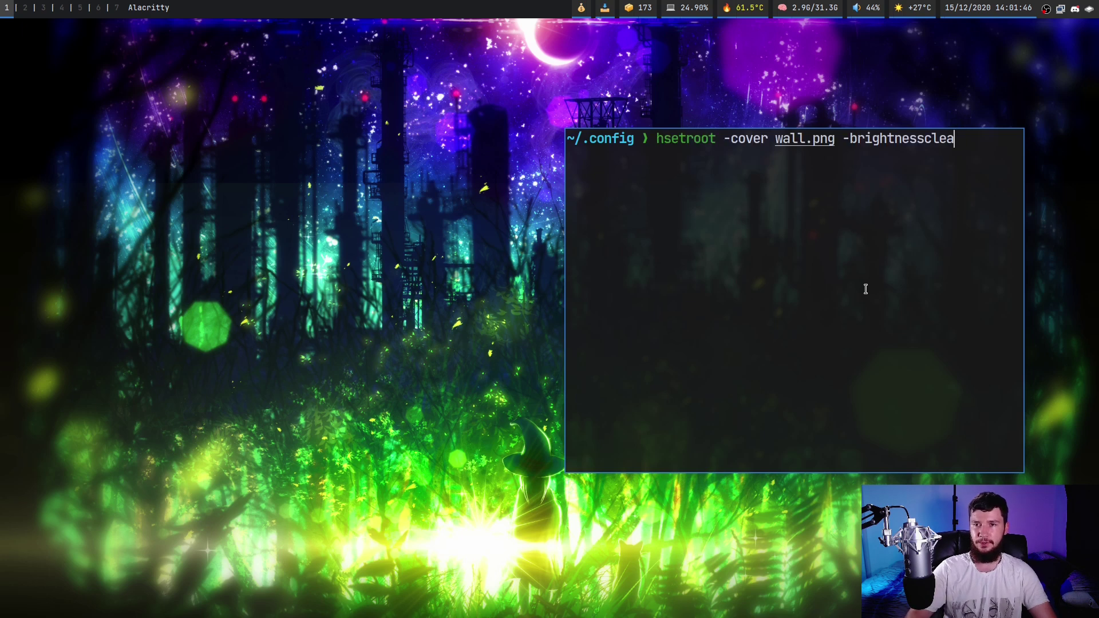
text(0)
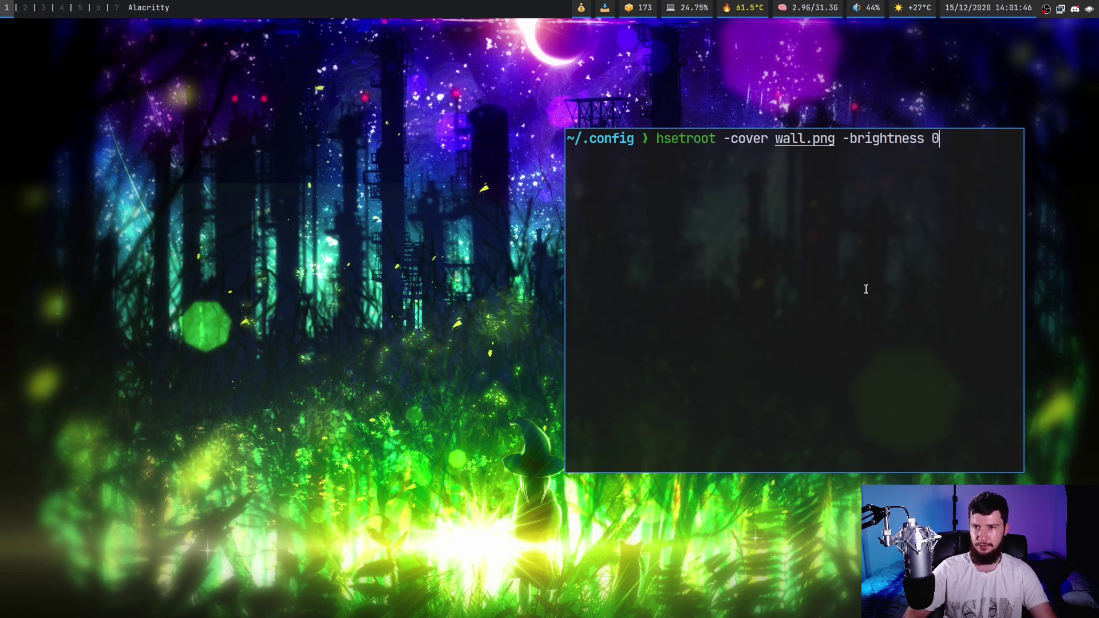
key(Return)
key(Up)
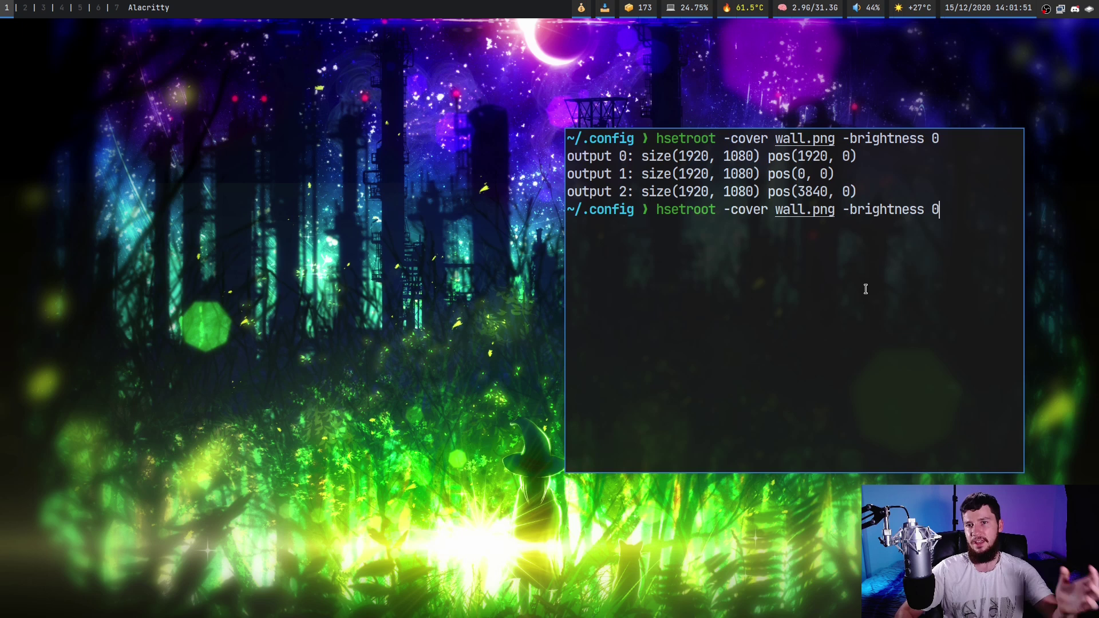
key(BackSpace)
text(1)
key(Return)
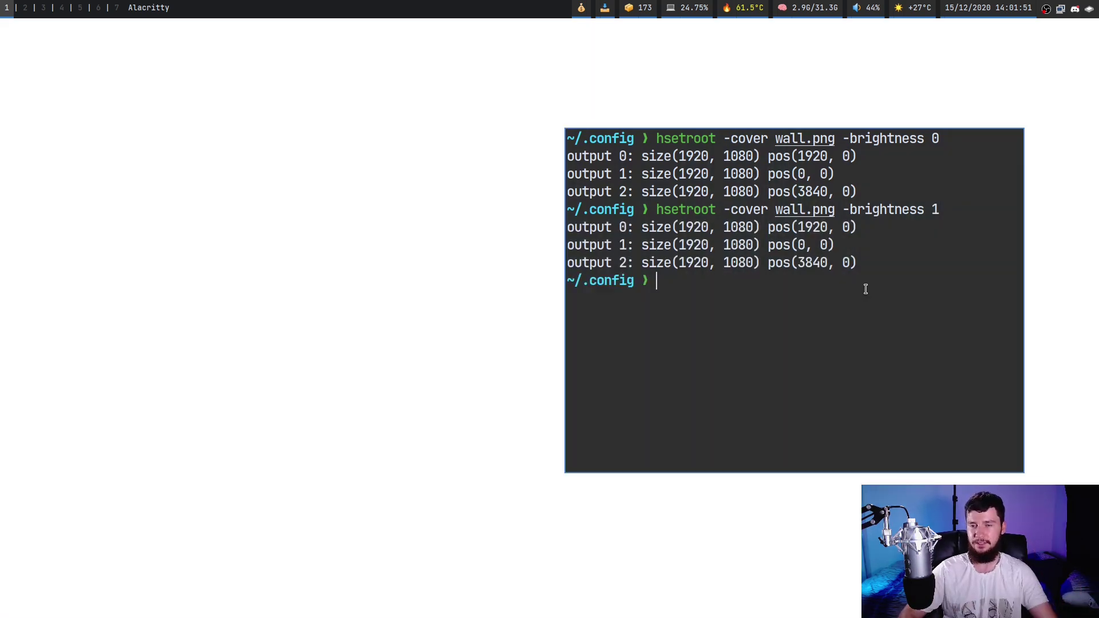
Rerun hsetroot -cover wall.png with -brightness 0.5 to restore the normal forest wallpaper.
key(Up)
key(BackSpace)
text(0.5)
key(Return)
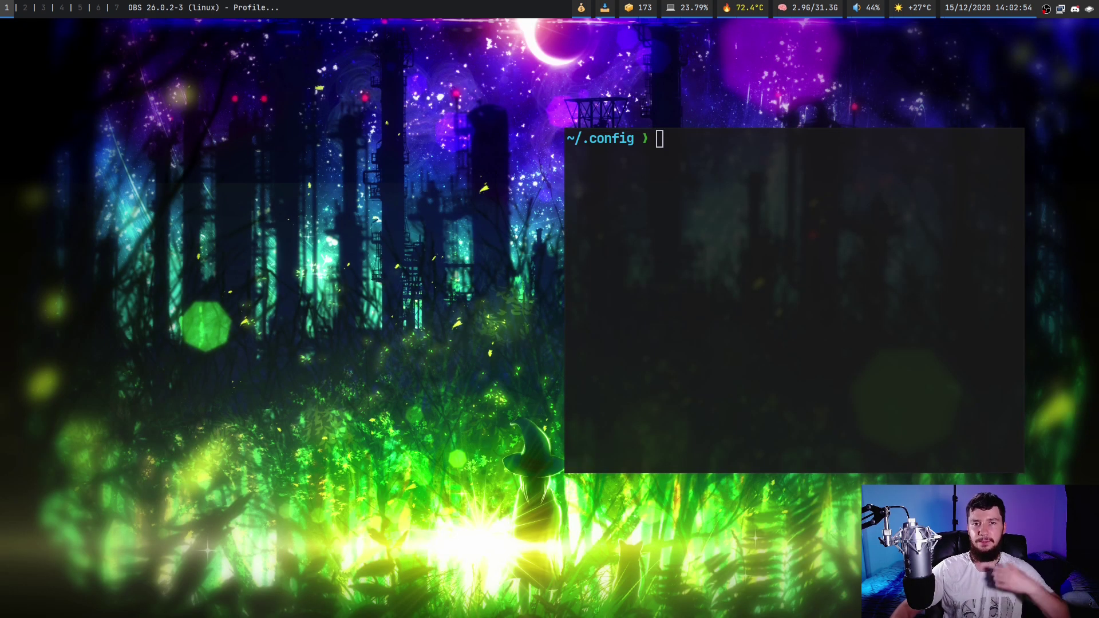
Discard a gamma 2 draft and apply the cover wallpaper with -gamma 0.5.
text(hsetroot -cover wall.png -gamma 2)
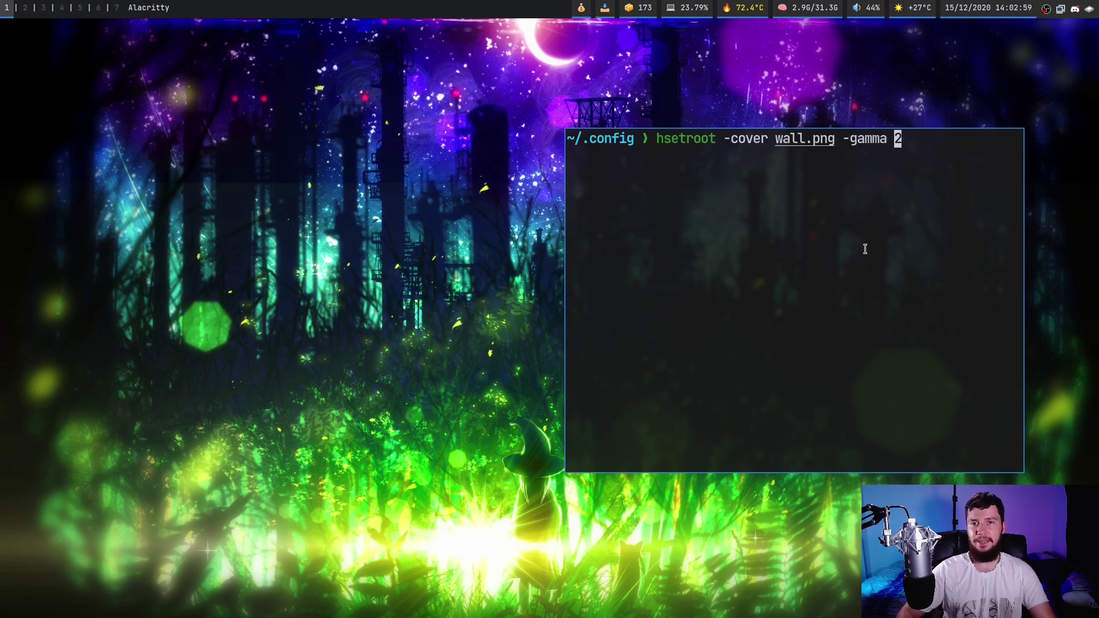
key(c)
key(c)
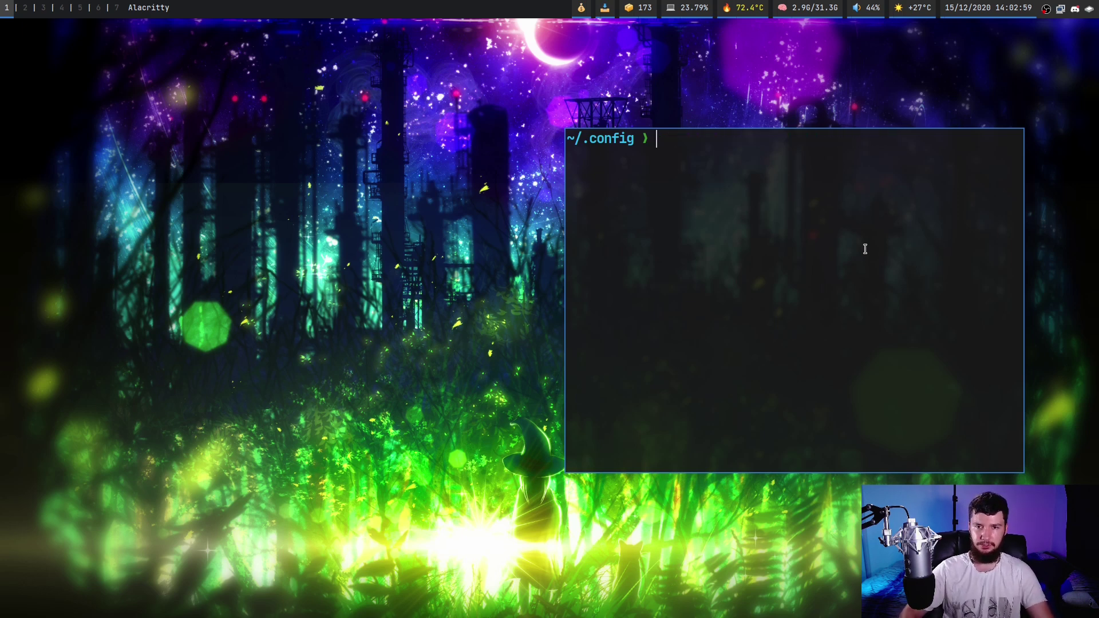
key(Up)
key(BackSpace)
key(BackSpace)
key(BackSpace)
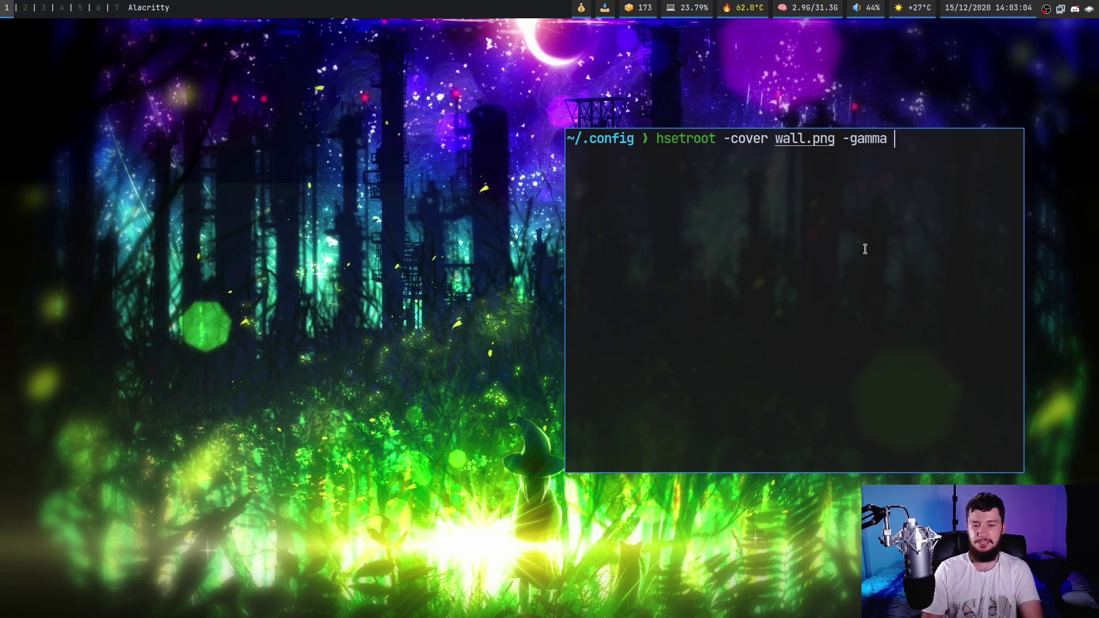
text(0.5)
key(Return)
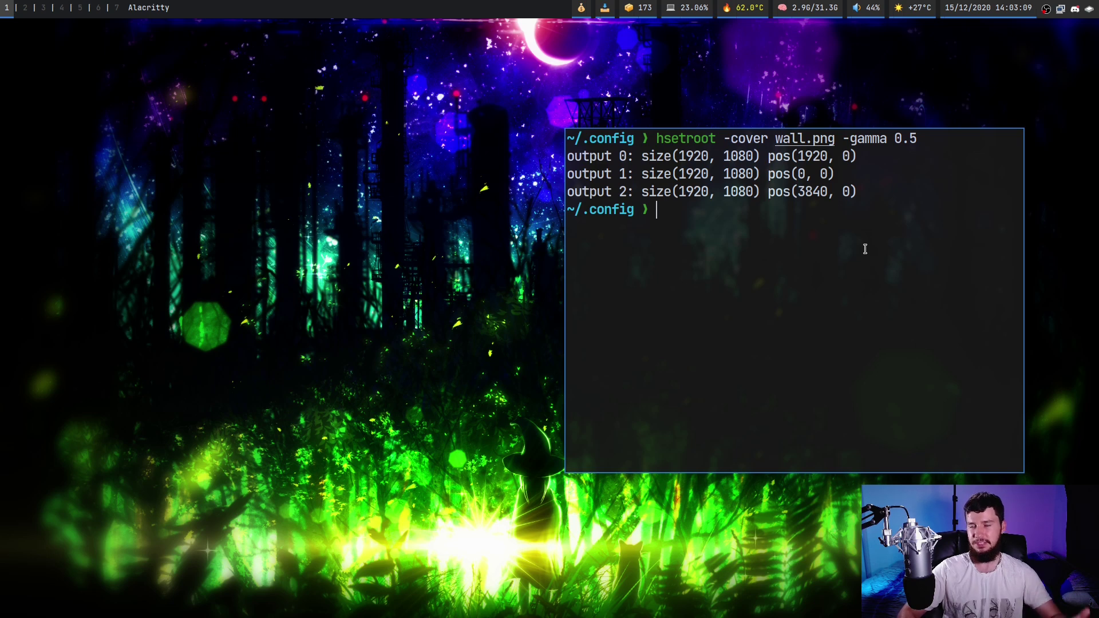
Change the gamma value to 5 and apply the cover wallpaper again.
key(Up)
key(BackSpace)
key(BackSpace)
key(BackSpace)
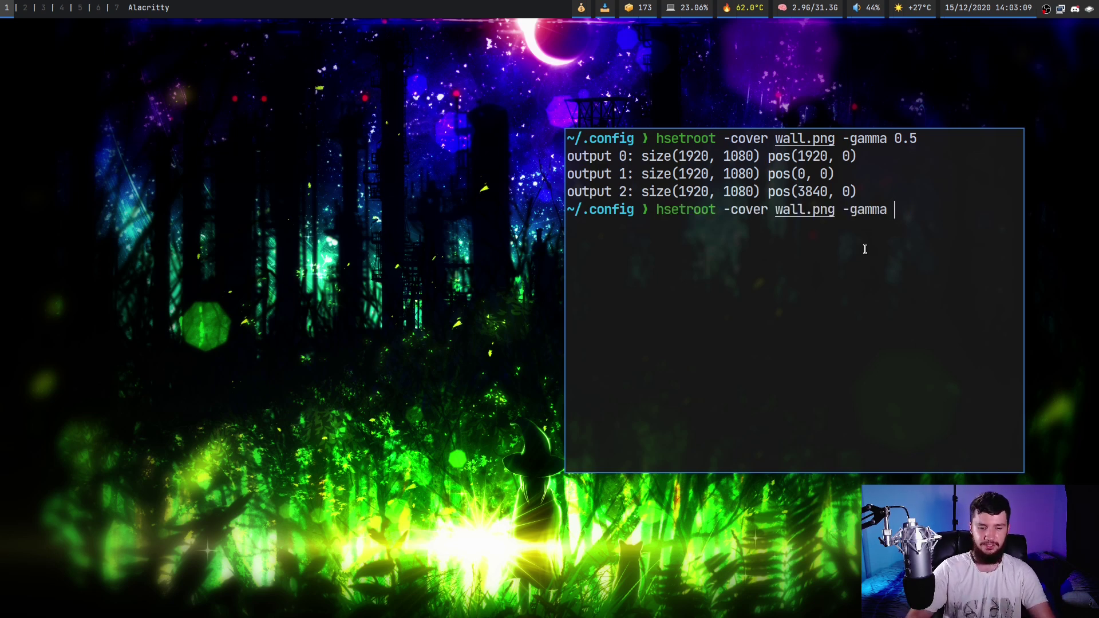
text(2)
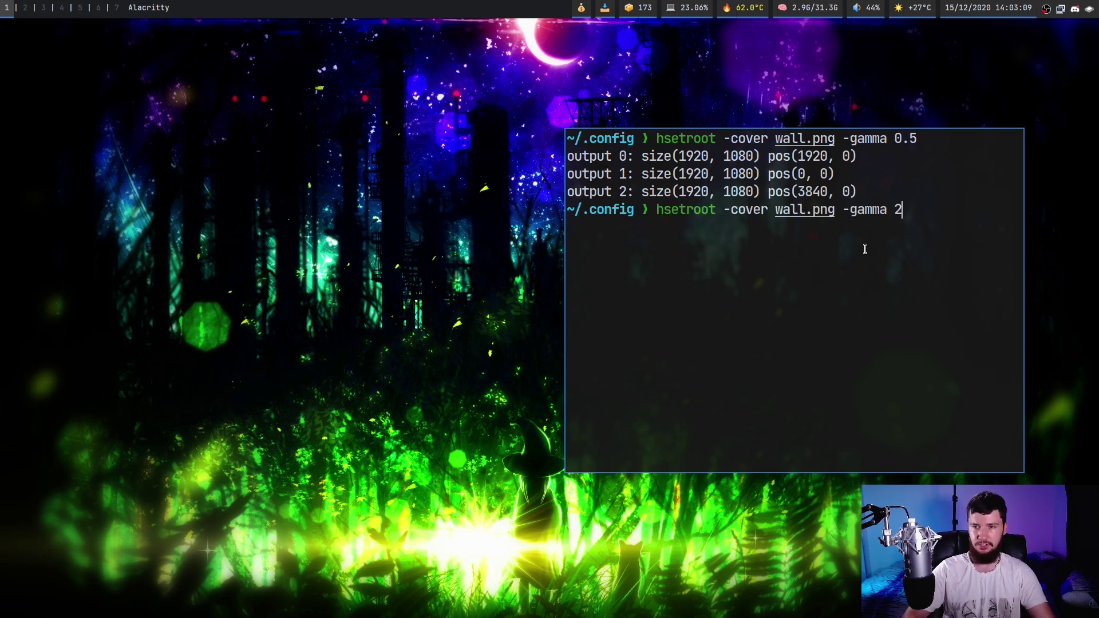
key(BackSpace)
text(5)
key(Return)
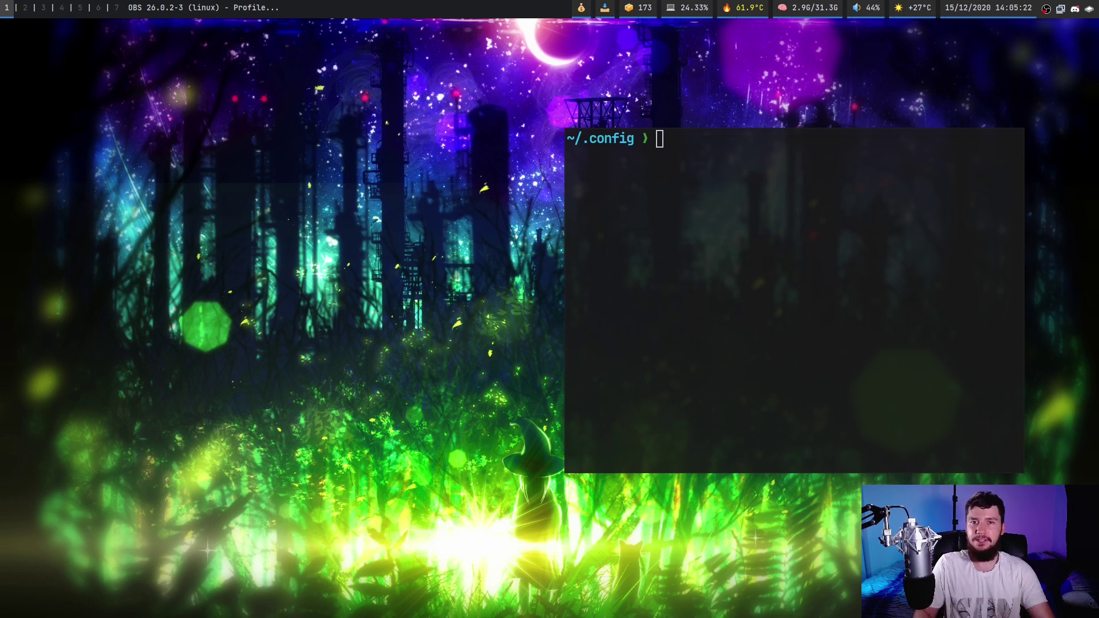
Apply the gamma 5 wallpaper with -flipd, which blacks out the desktop.
key(Up)
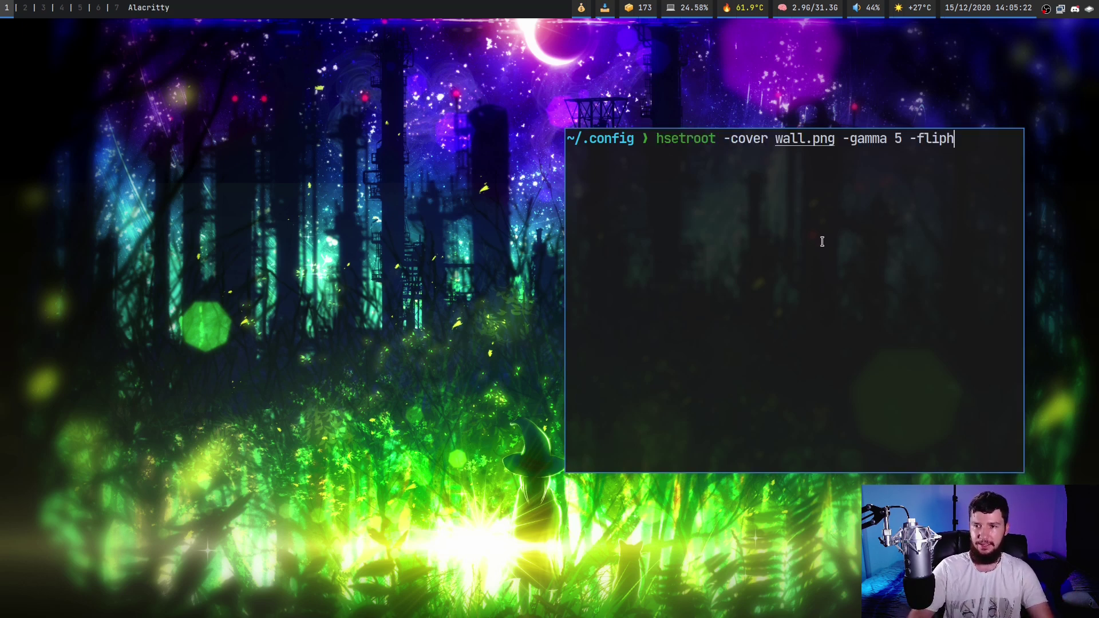
key(BackSpace)
text(d)
key(Return)
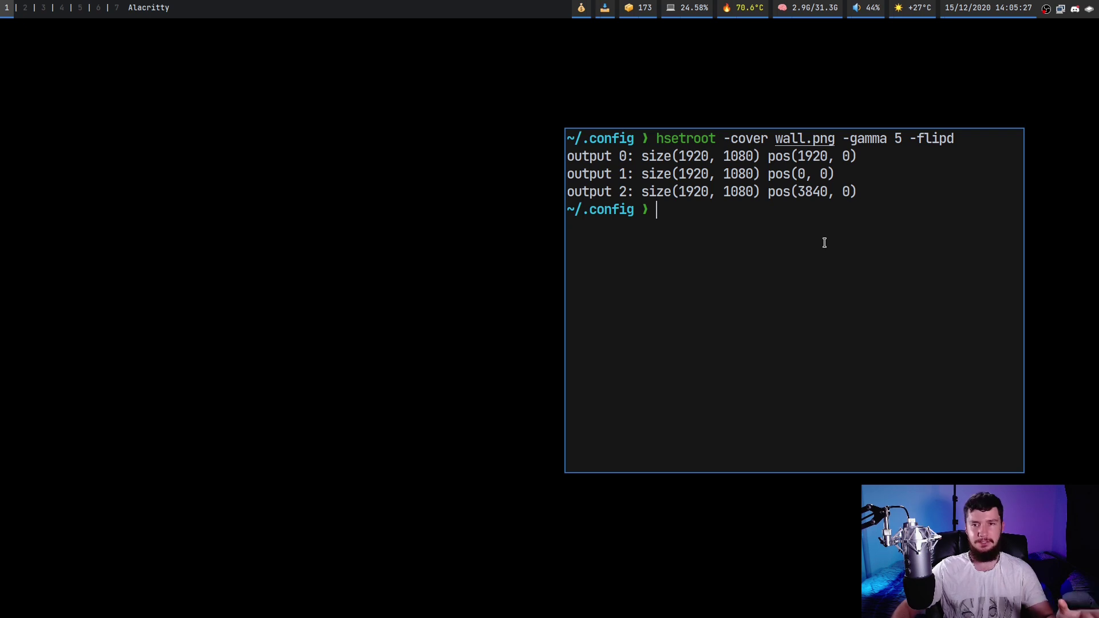
Rerun with -flipv for a vertically flipped wallpaper, then erase the gamma and flip options.
key(Up)
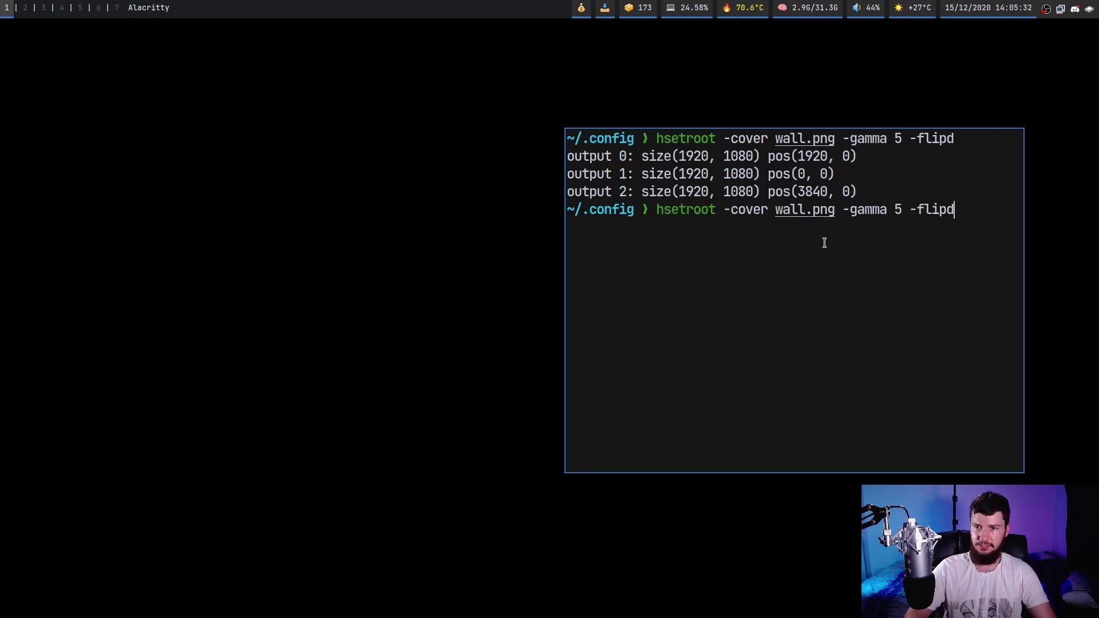
key(BackSpace)
text(v)
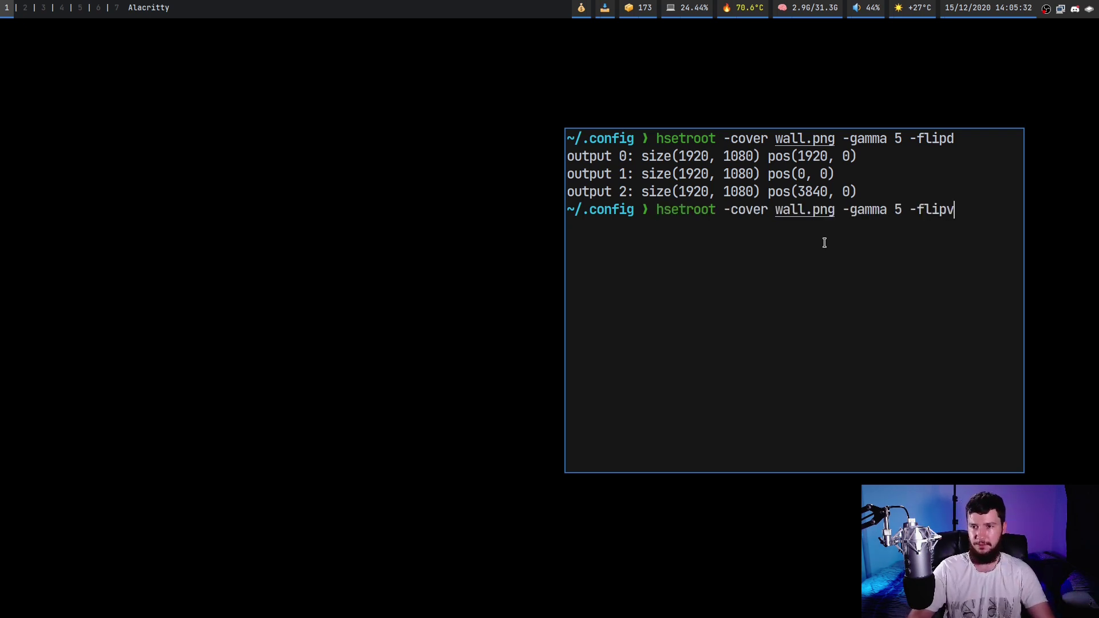
key(Return)
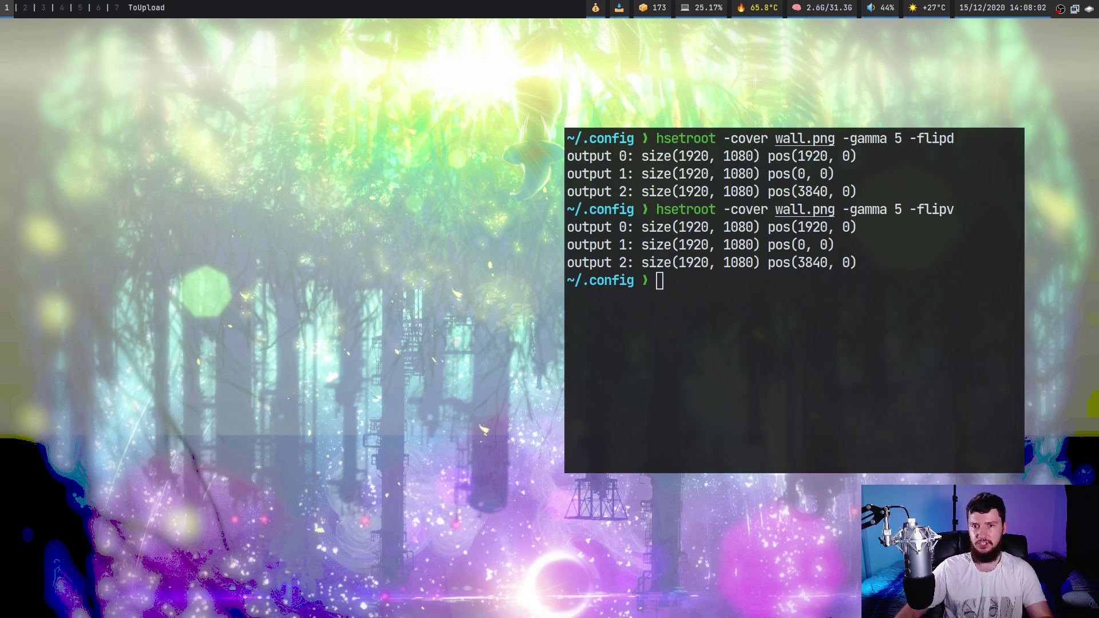
key(Up)
key(BackSpace)
key(BackSpace)
key(BackSpace)
key(BackSpace)
key(BackSpace)
key(BackSpace)
key(BackSpace)
key(BackSpace)
key(BackSpace)
key(BackSpace)
key(BackSpace)
key(BackSpace)
key(BackSpace)
key(BackSpace)
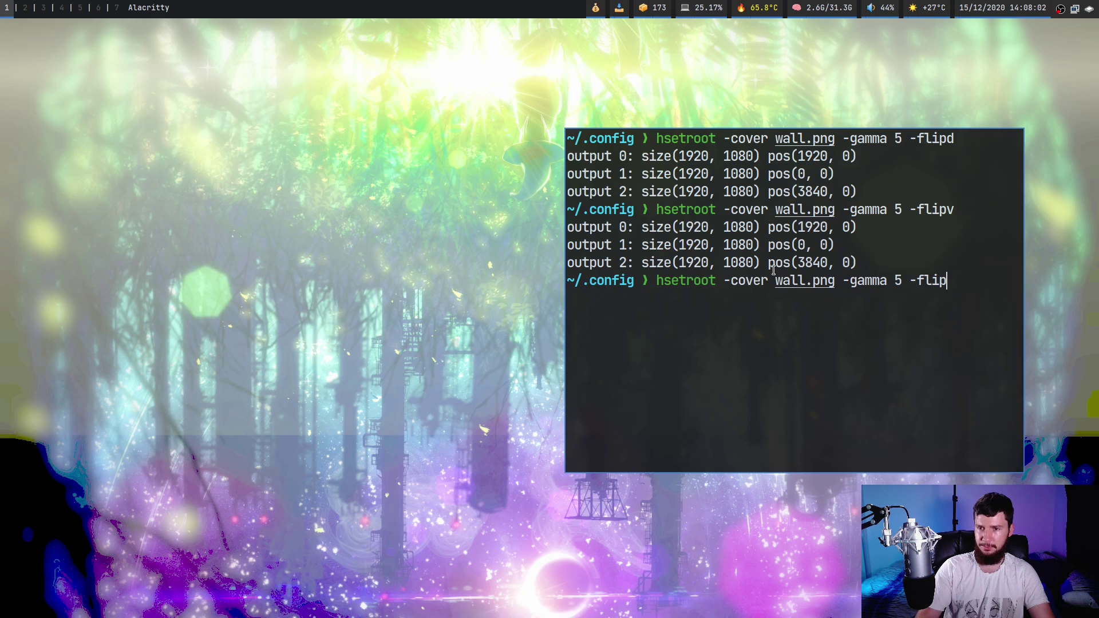
Apply the cover wallpaper with -sharpen 1, then 0.5, then with no sharpening.
text(sharpen)
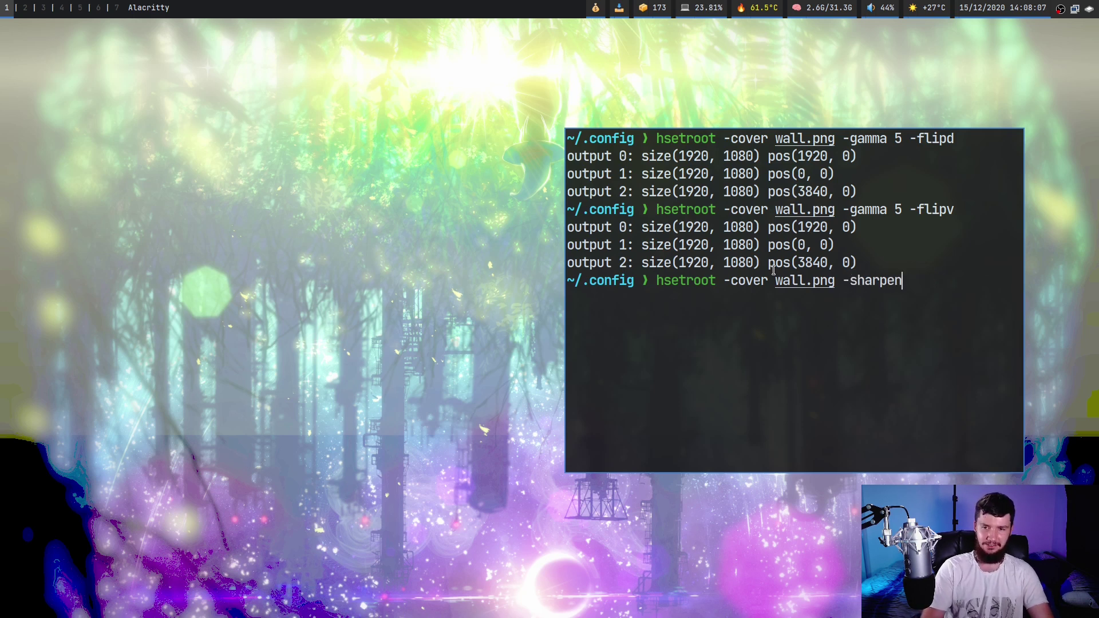
text( 1)
key(Return)
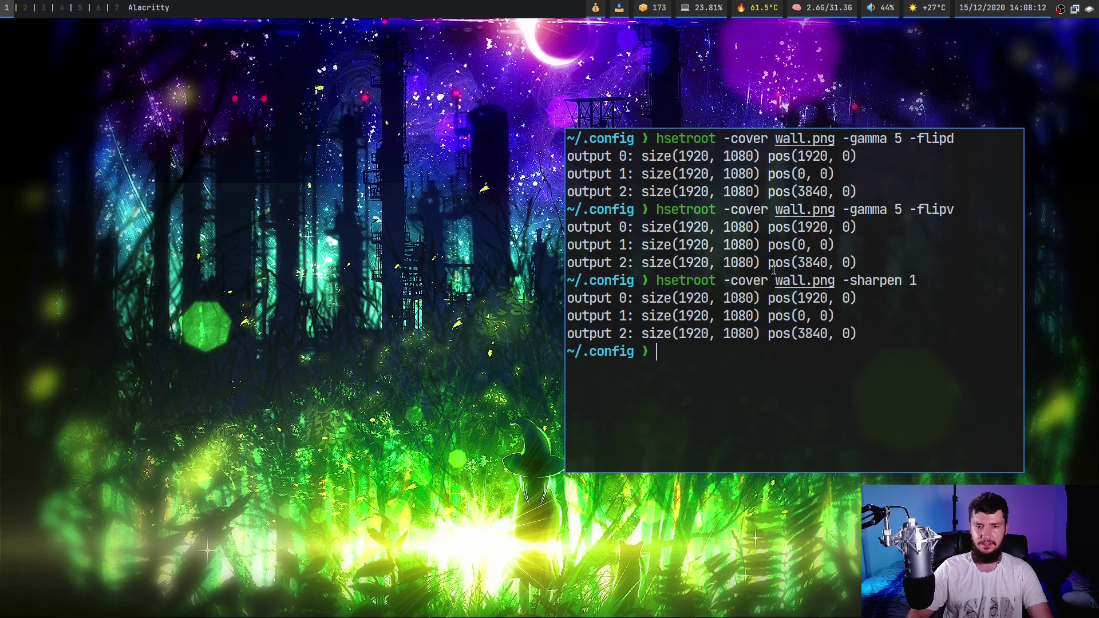
key(Up)
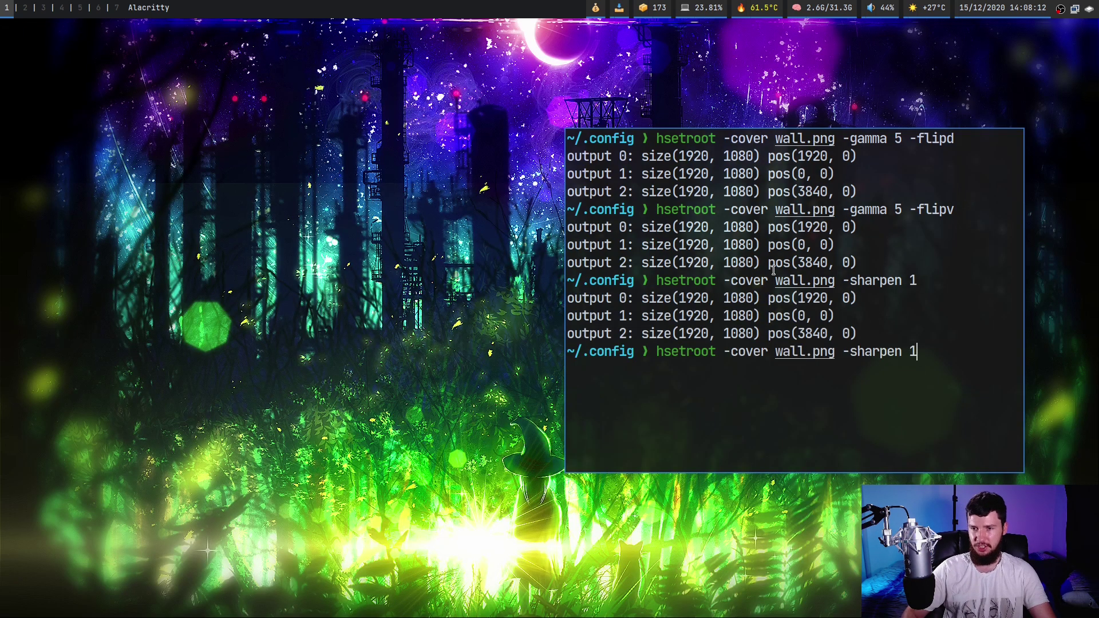
key(BackSpace)
text(0.5)
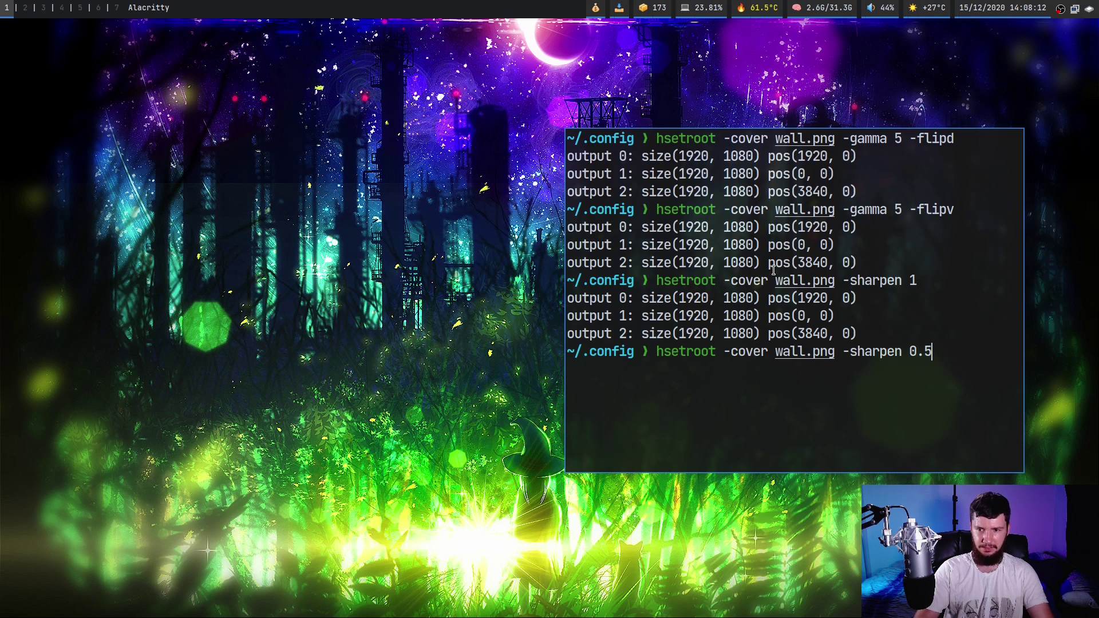
key(Return)
key(Up)
key(BackSpace)
key(BackSpace)
key(BackSpace)
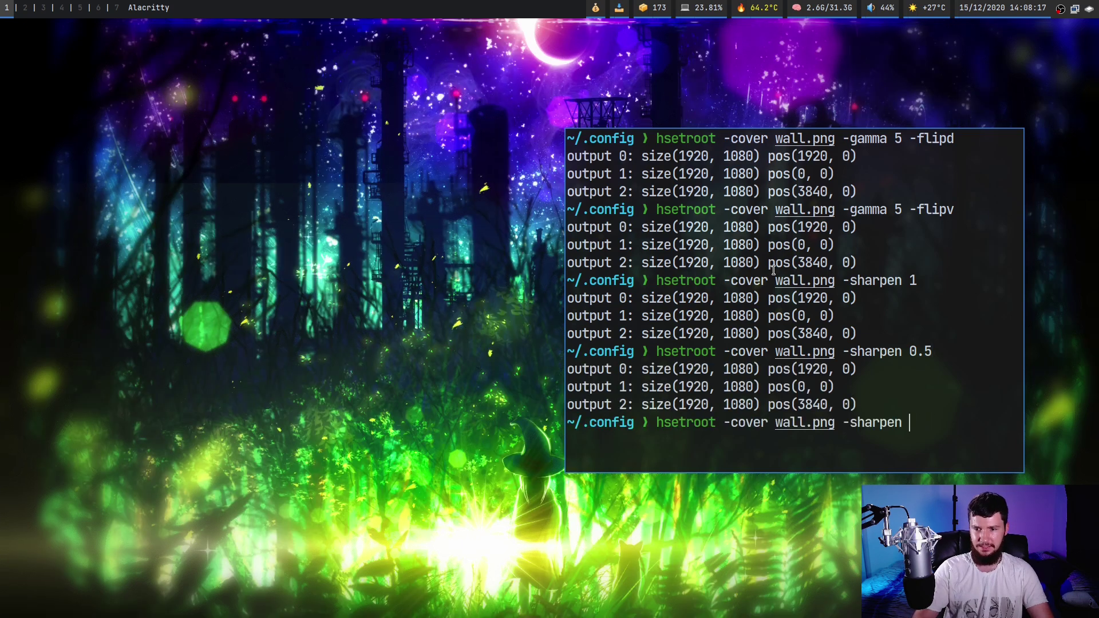
key(BackSpace)
key(BackSpace)
key(BackSpace)
key(BackSpace)
key(BackSpace)
key(BackSpace)
key(BackSpace)
key(BackSpace)
key(Return)
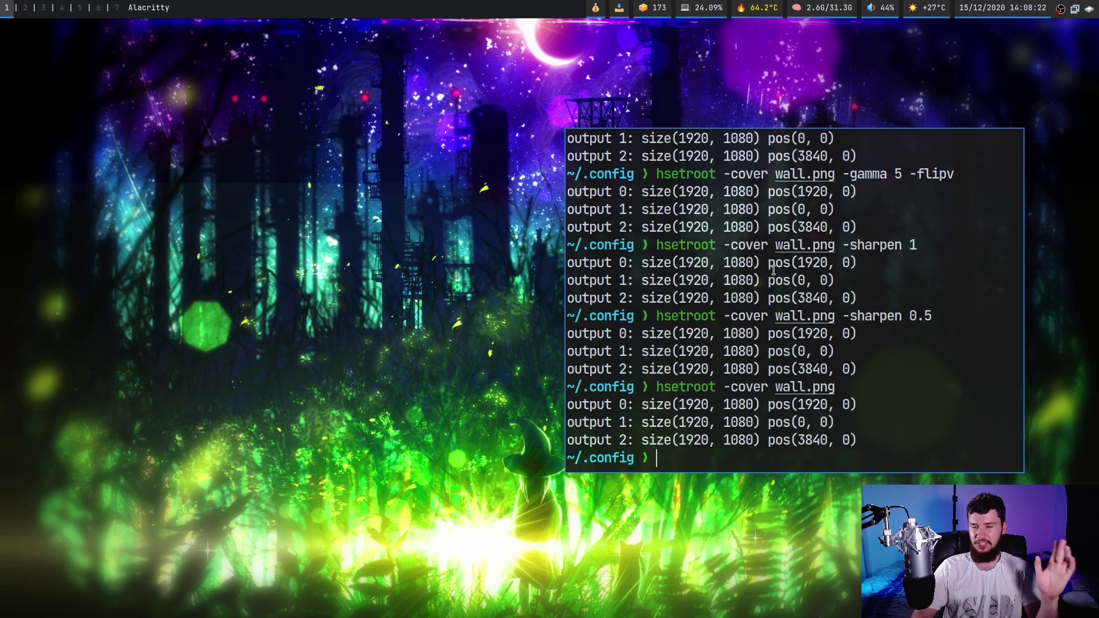
Apply the wallpaper with -sharpen 2, then settle on -sharpen 1.
key(Up)
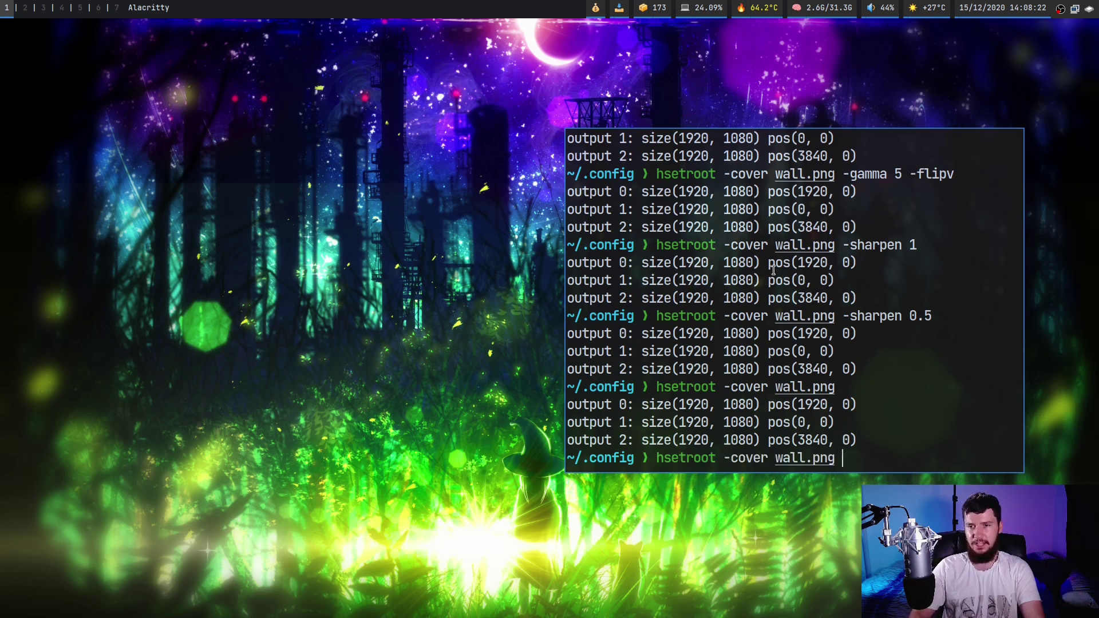
text(-sharpen)
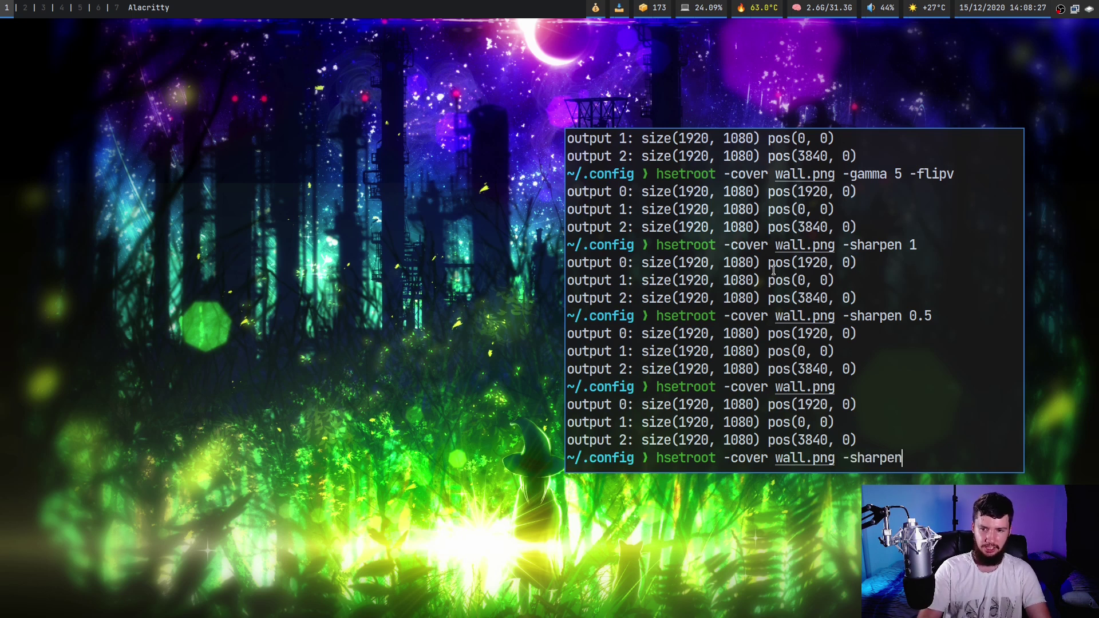
text( 2)
key(Return)
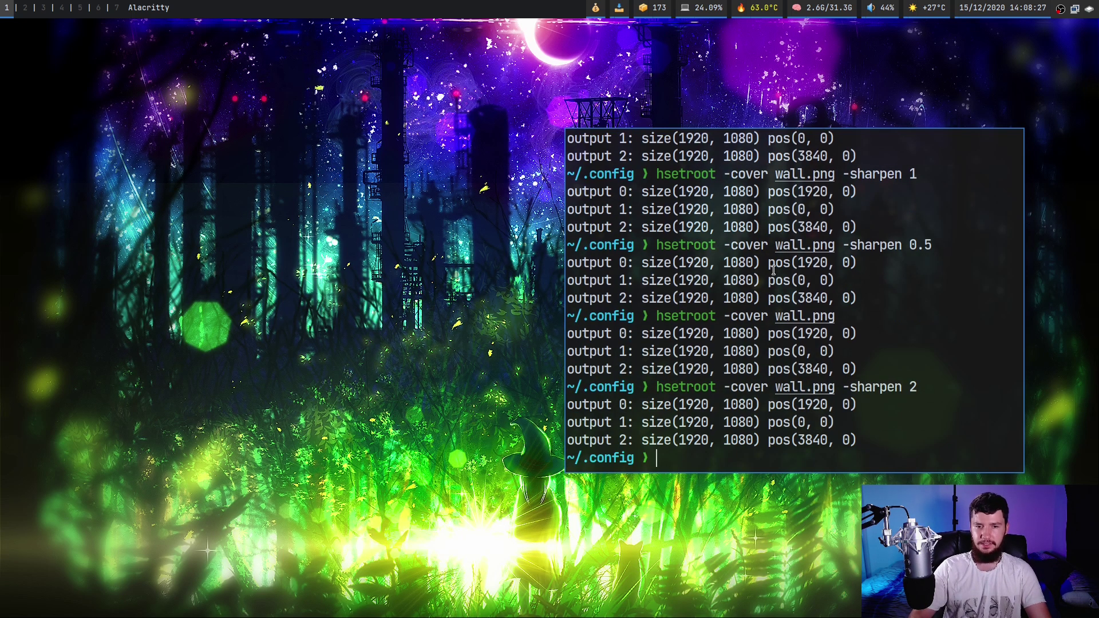
key(Up)
key(BackSpace)
text(1)
key(Return)
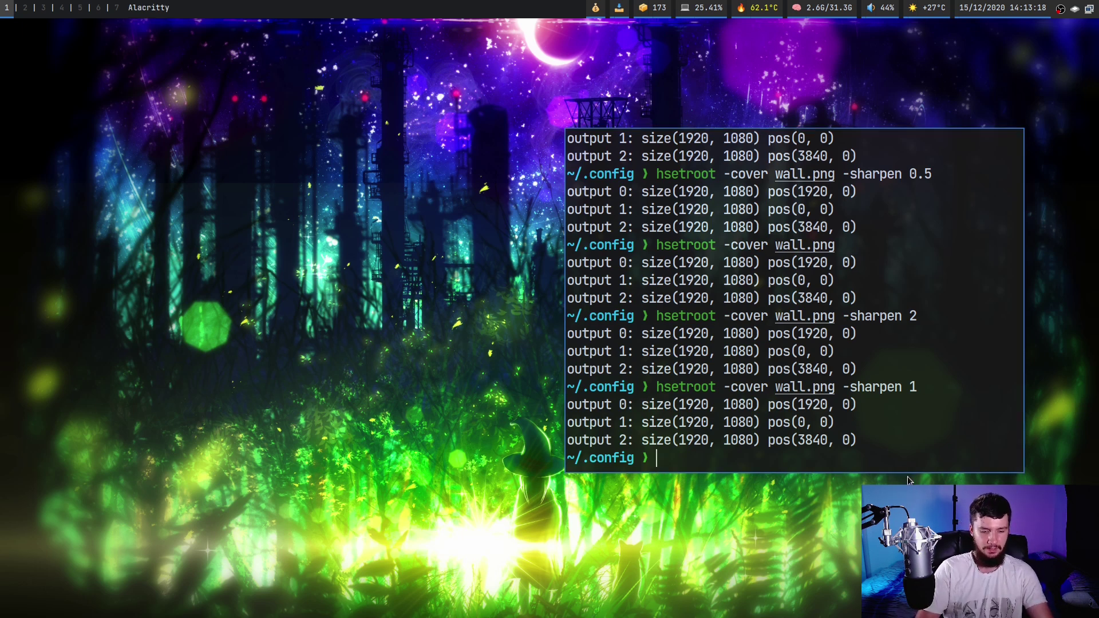
Type out the colour formats #rgb, #rrggbb and #rrggbbaa at the prompt.
text(#rgb)
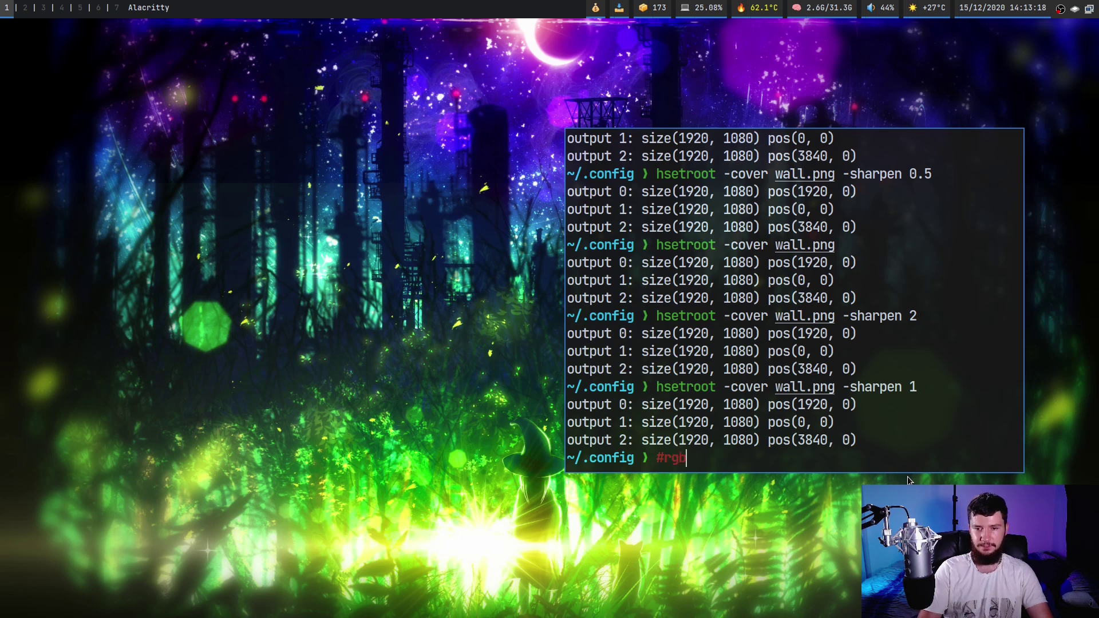
key(BackSpace)
key(BackSpace)
key(BackSpace)
key(BackSpace)
text(#rrggbb)
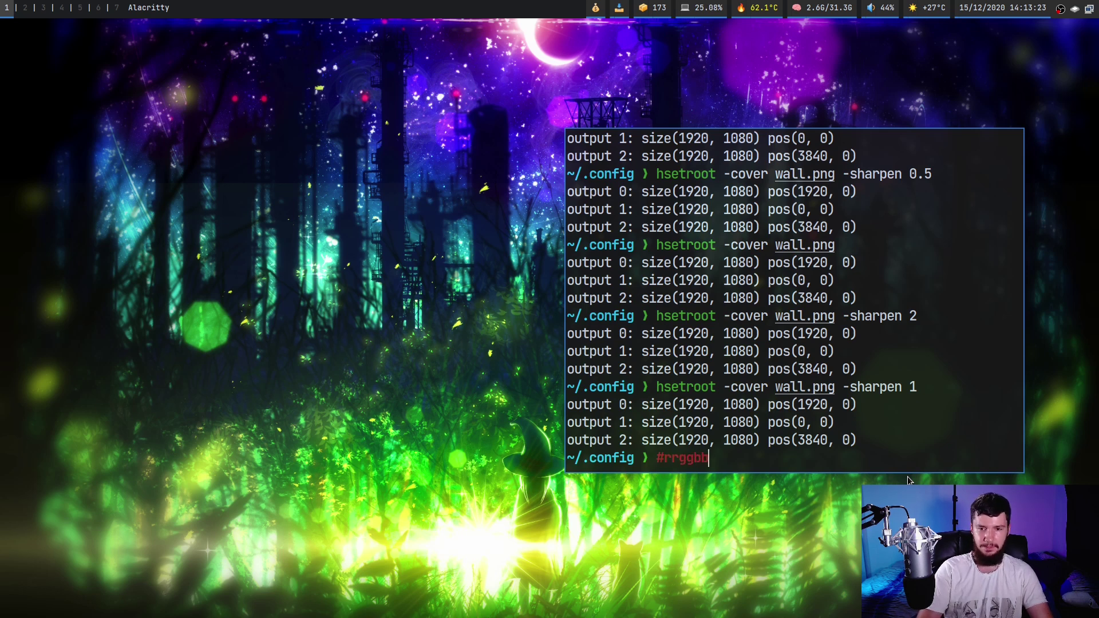
key(BackSpace)
key(BackSpace)
key(BackSpace)
key(BackSpace)
text(ggbbaa)
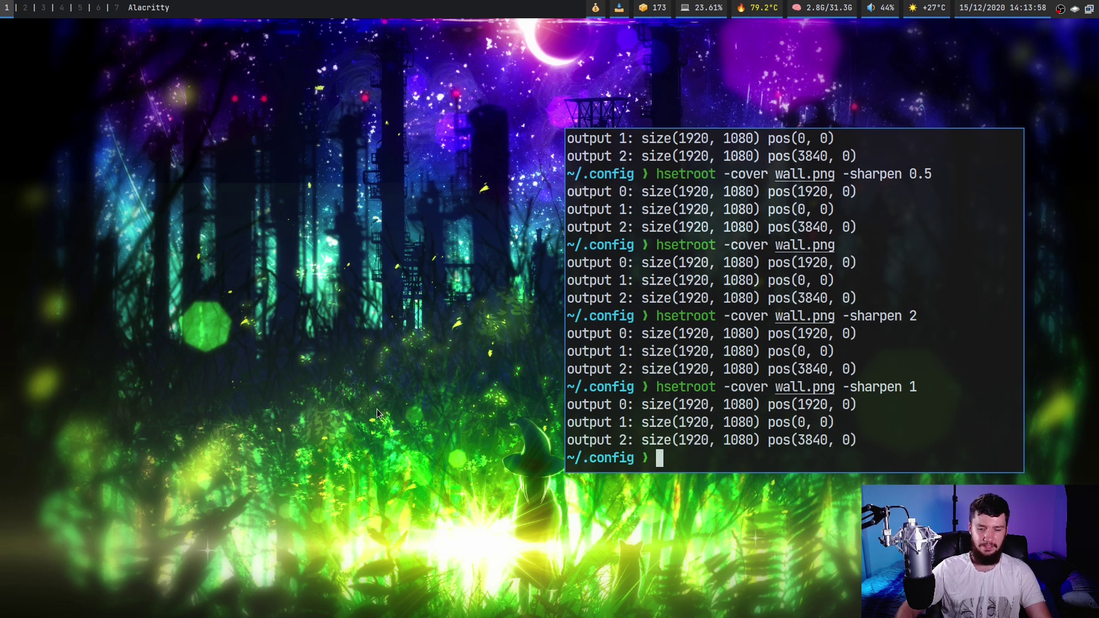
Set a solid salmon background with hsetroot -solid, then switch it to #5F6.
text(hsetr)
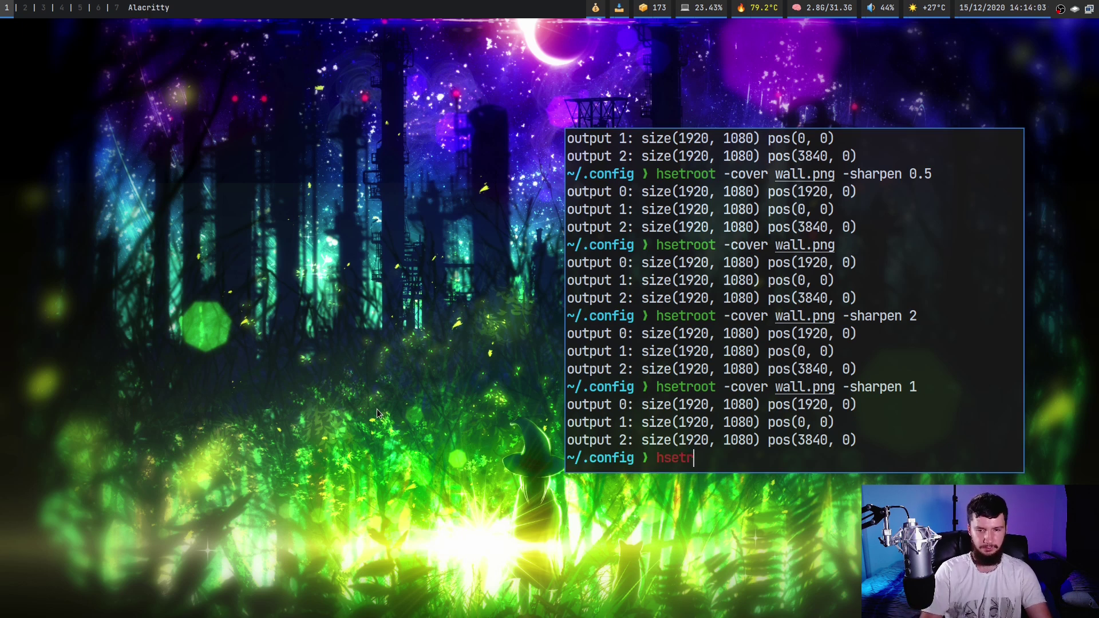
text(oot -)
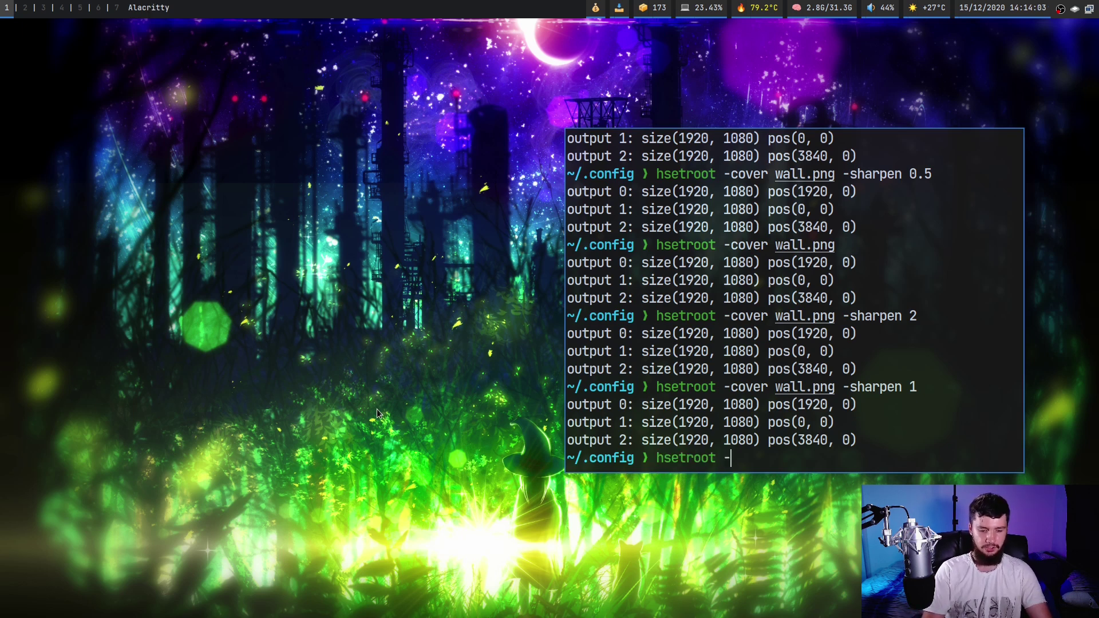
text(solid sla)
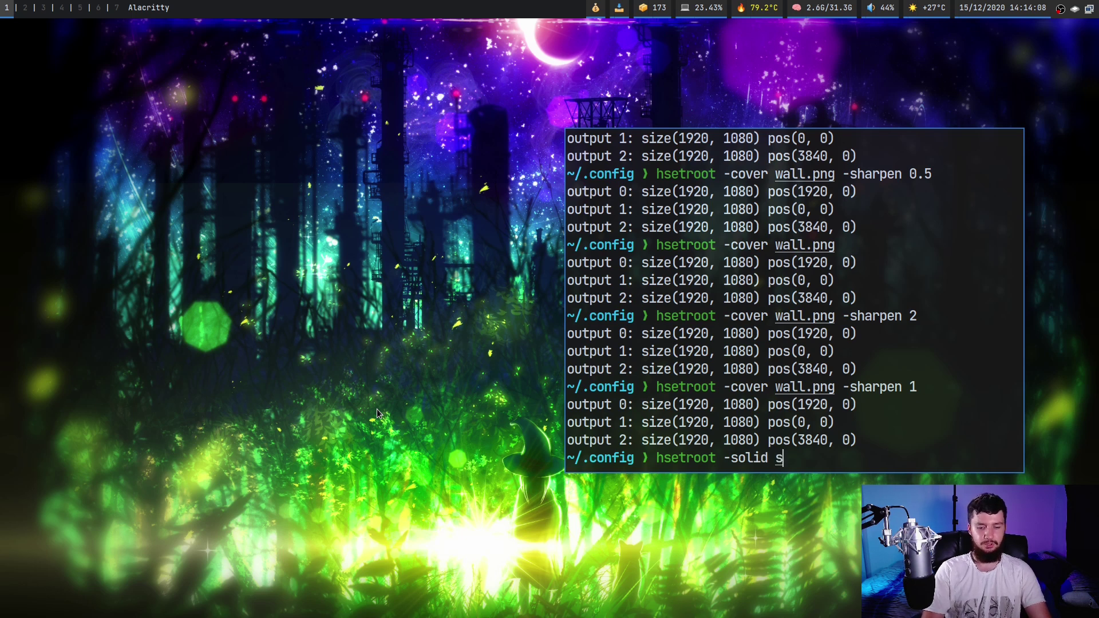
key(BackSpace)
key(BackSpace)
key(BackSpace)
text(salmon)
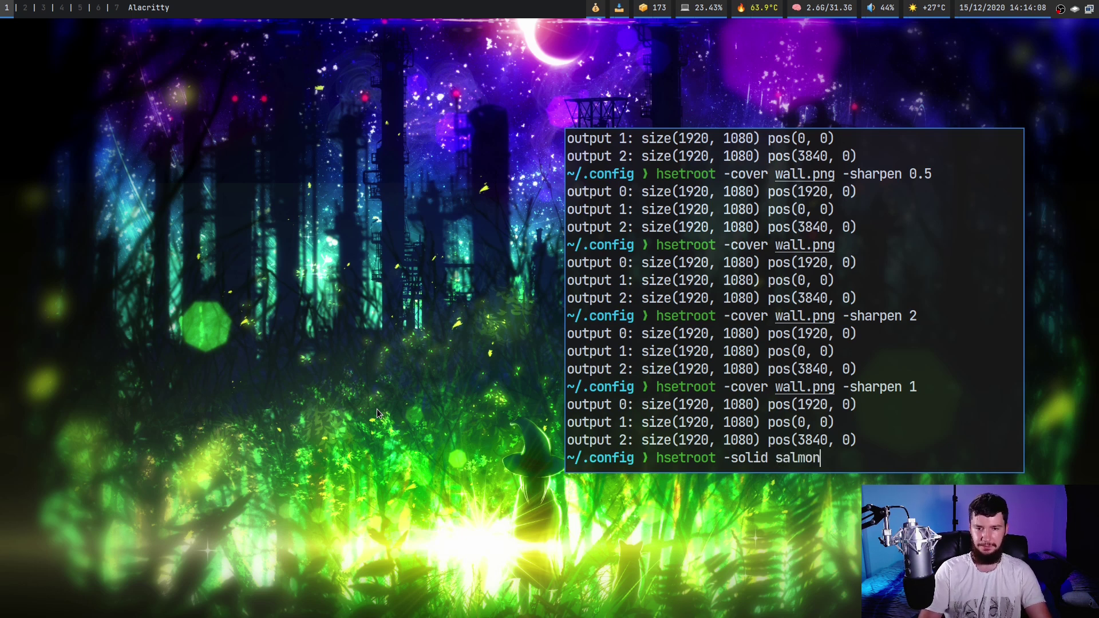
key(Return)
key(Up)
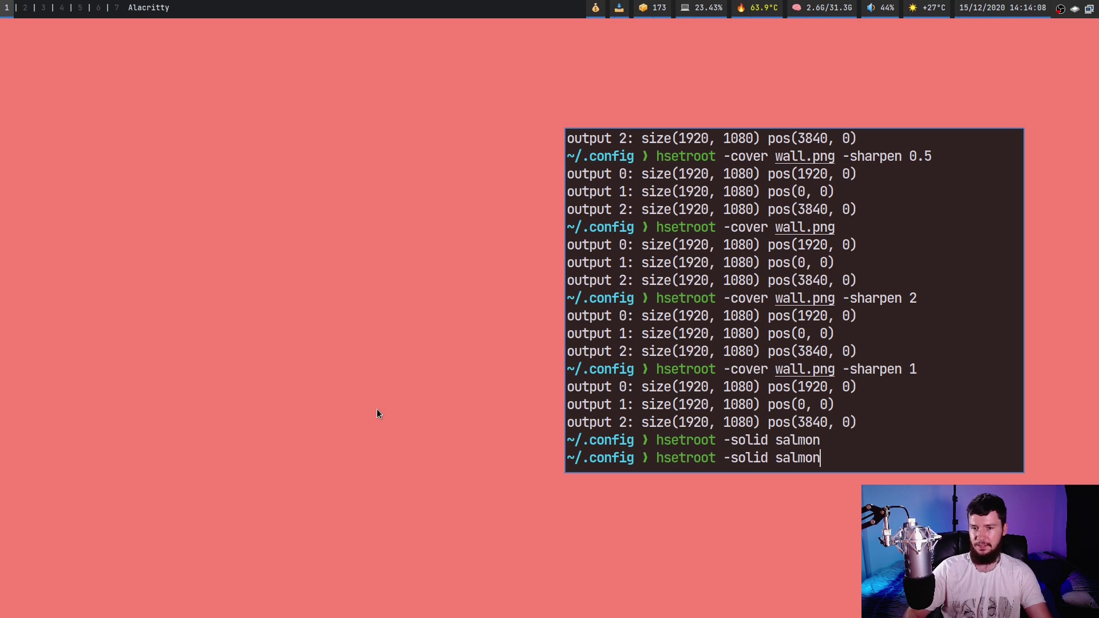
key(BackSpace)
key(BackSpace)
key(BackSpace)
key(BackSpace)
key(BackSpace)
key(BackSpace)
key(BackSpace)
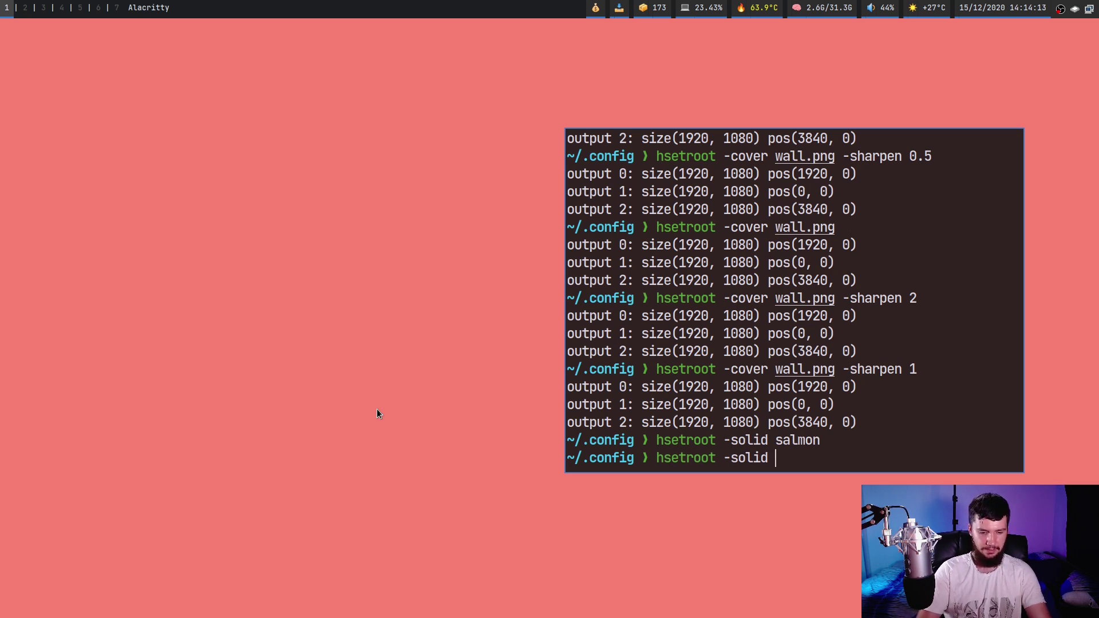
text(#5)
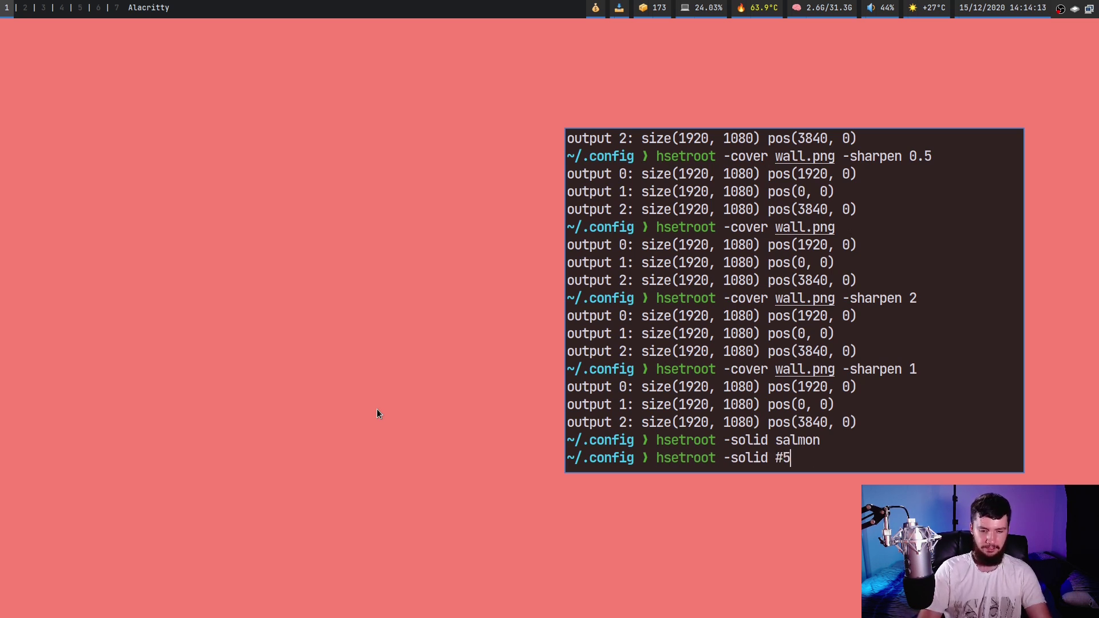
text(F)
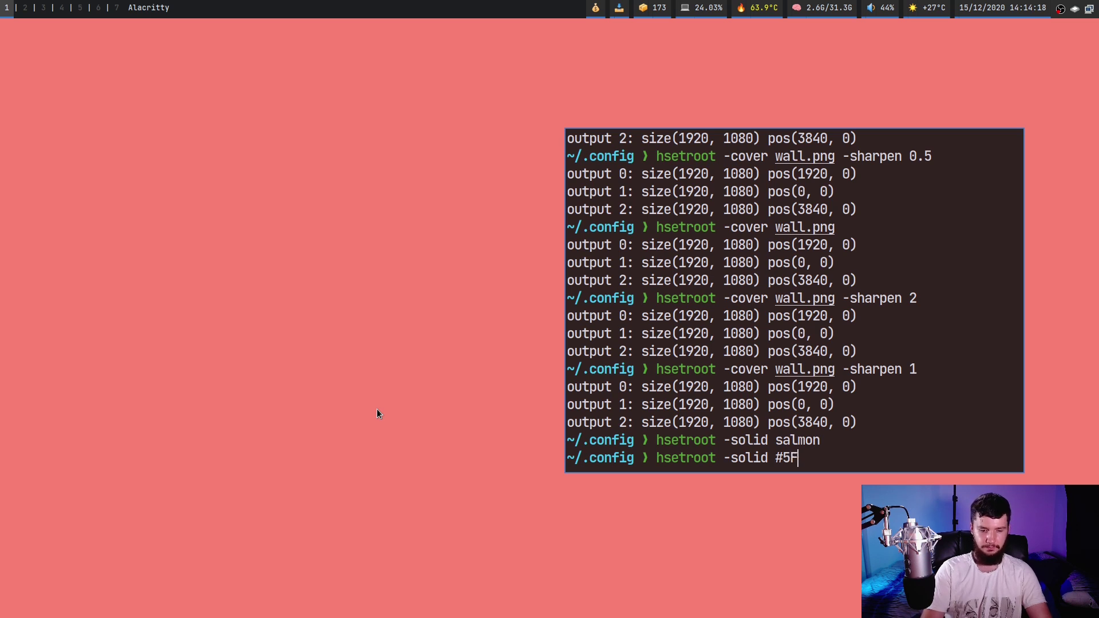
text(6)
key(Return)
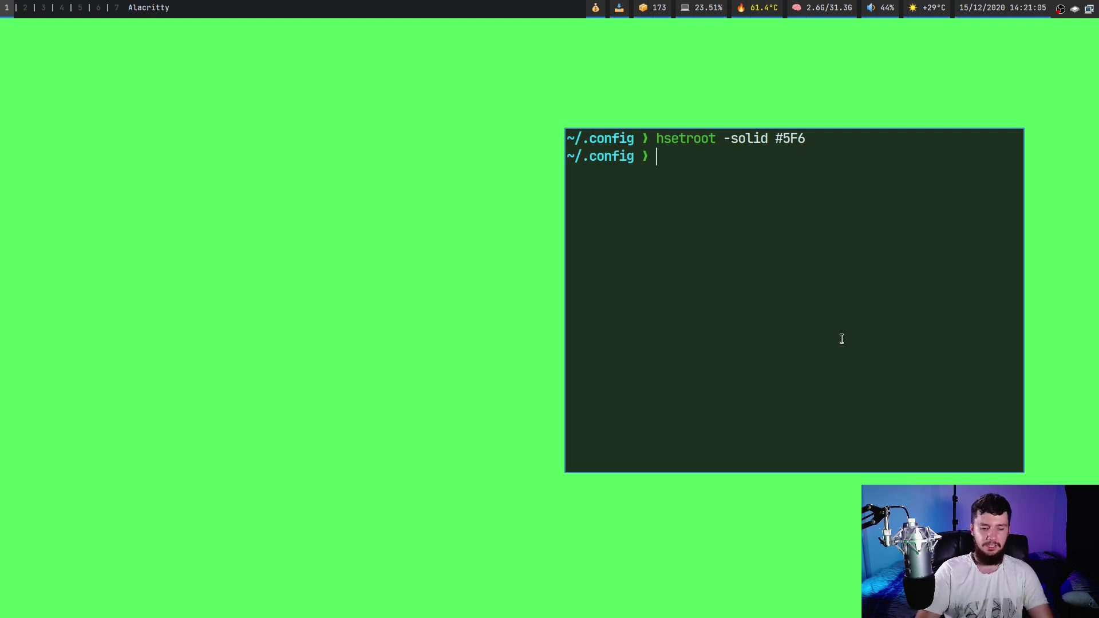
Apply a red-to-blue gradient background with hsetroot -add red -add blue -gradient 180.
text(hsetroot)
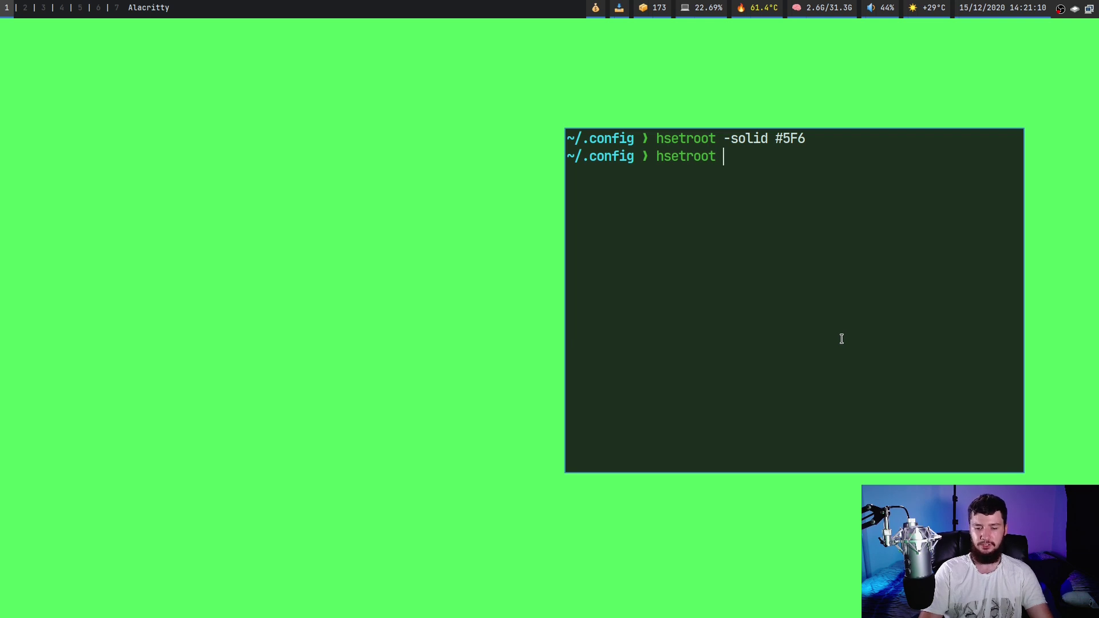
text(-a)
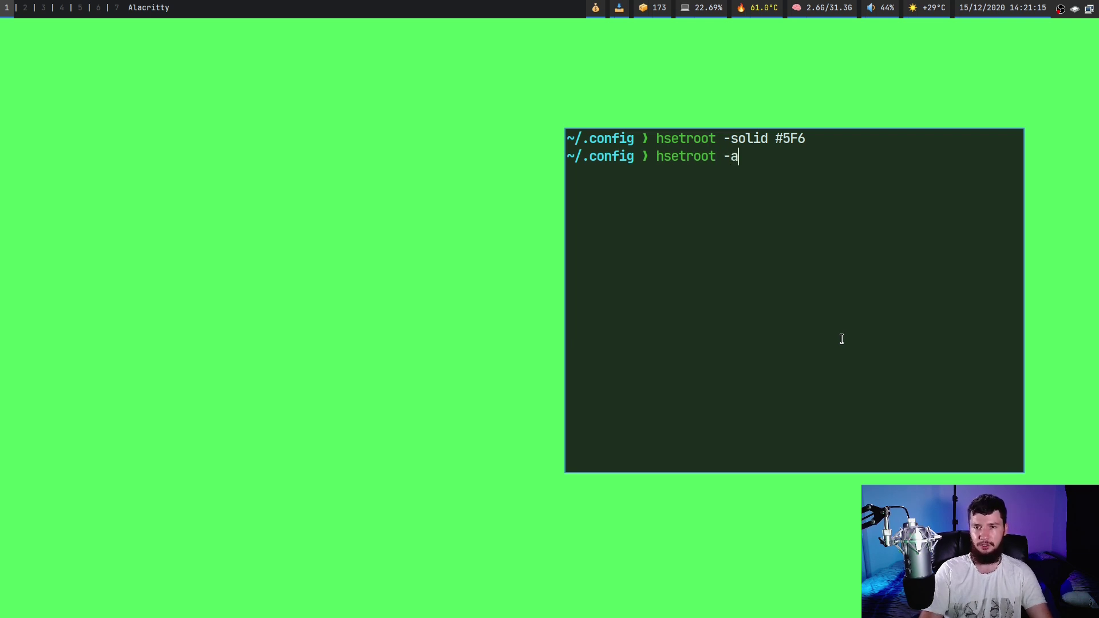
text(dd red )
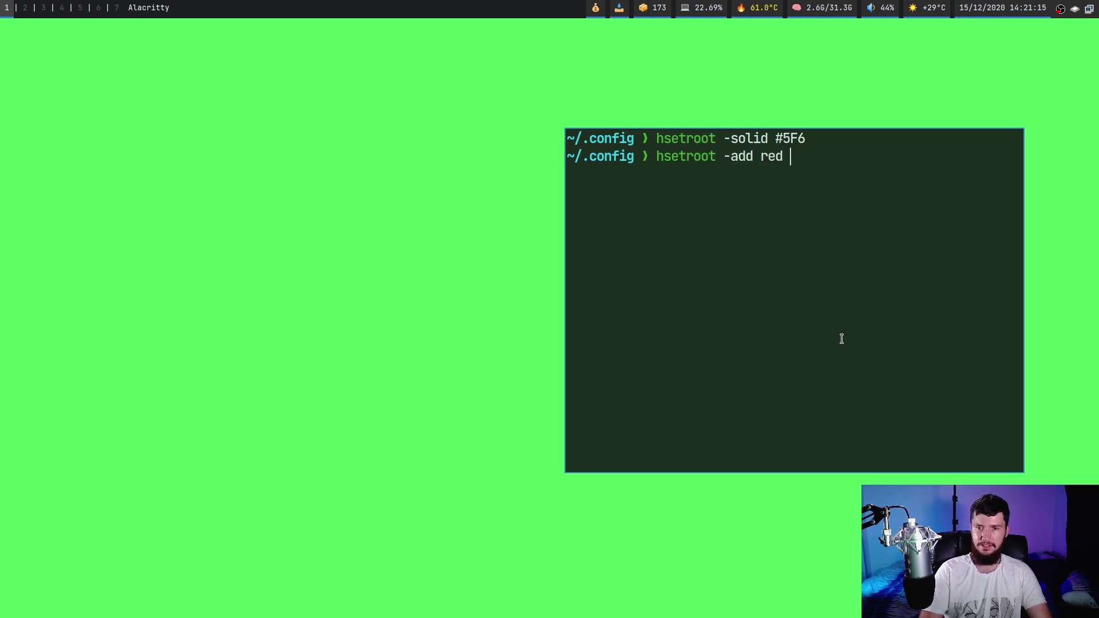
text(-add b)
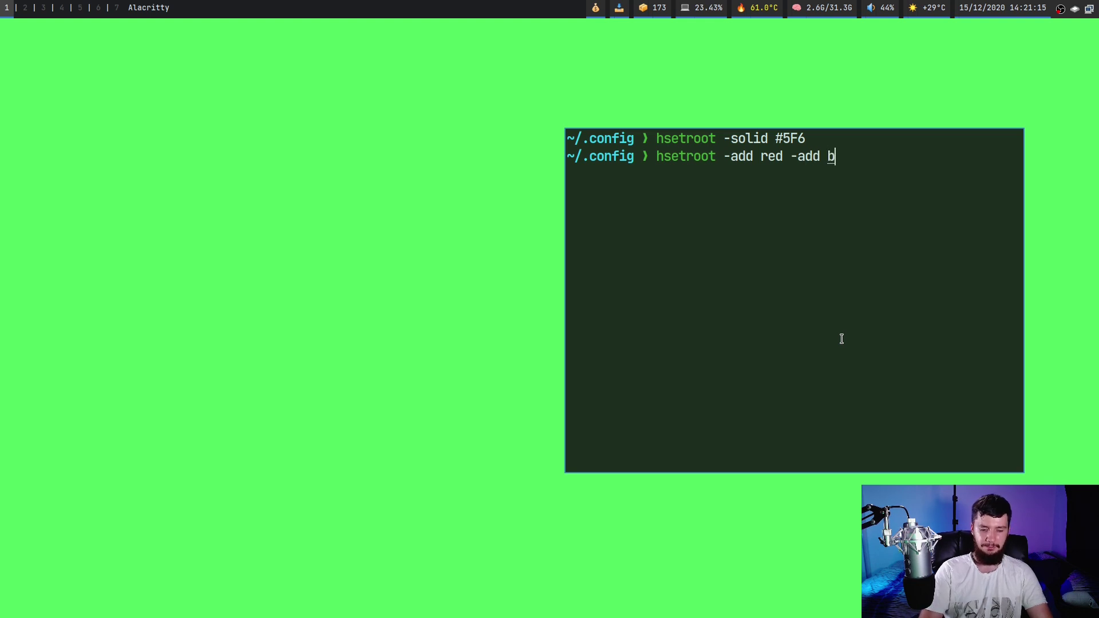
text(lue -gradient)
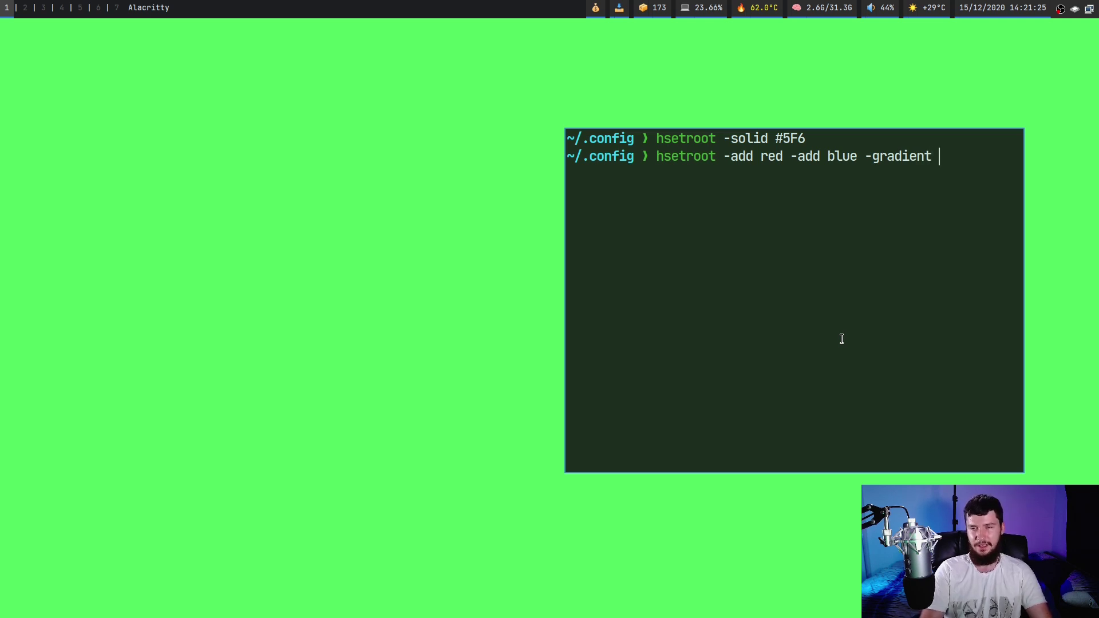
text( 180)
key(Return)
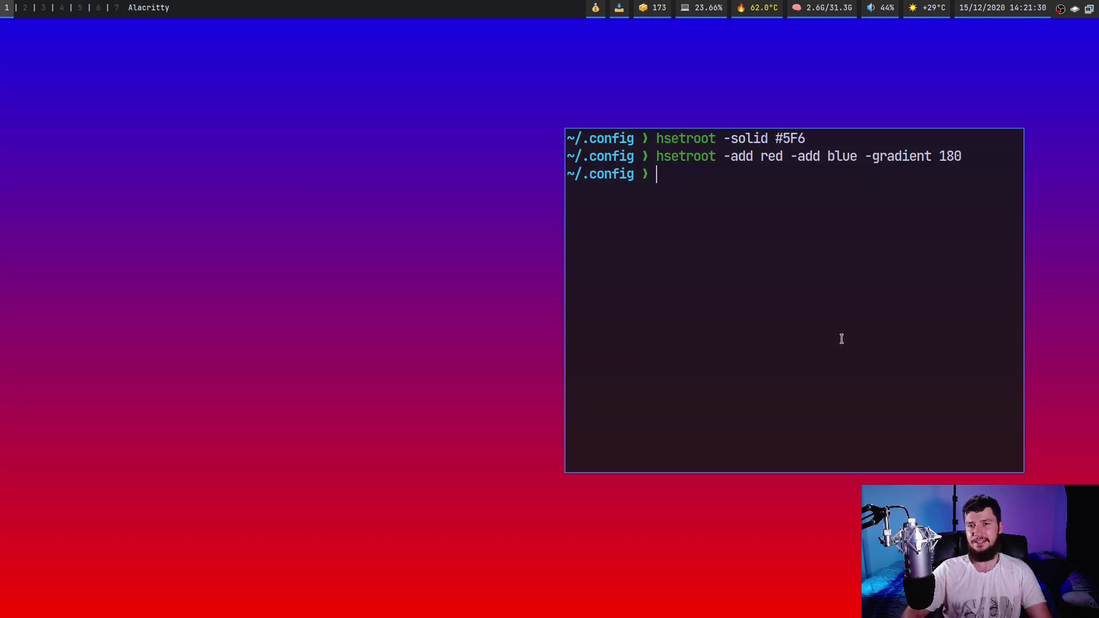
Rerun the red-blue gradient at angle 75, then at angle 20.
key(Up)
key(BackSpace)
key(BackSpace)
key(BackSpace)
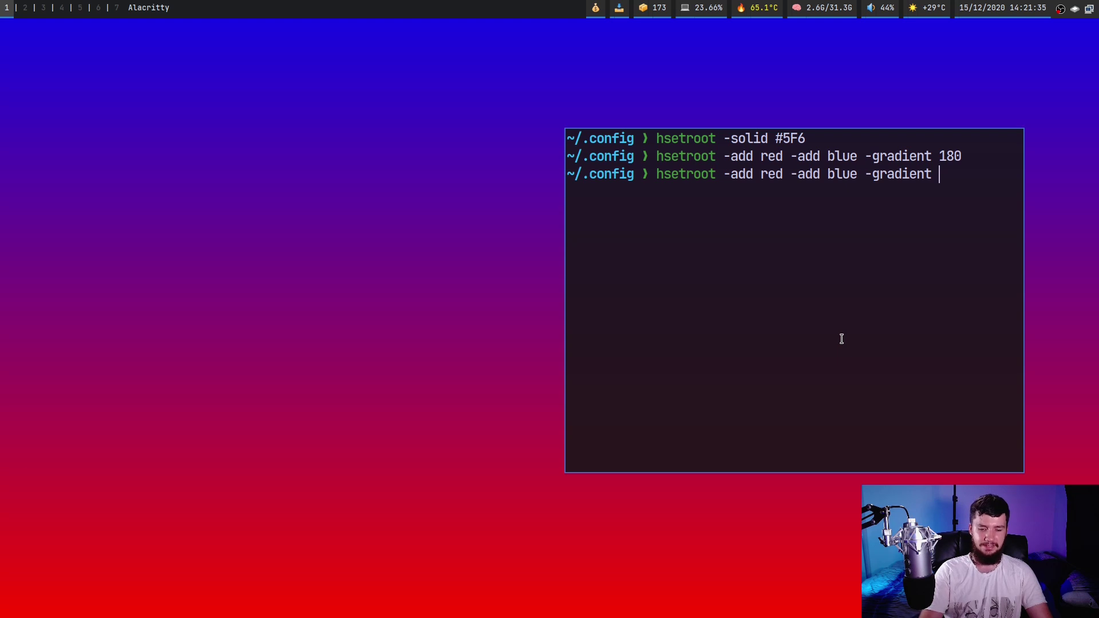
text(75)
key(Return)
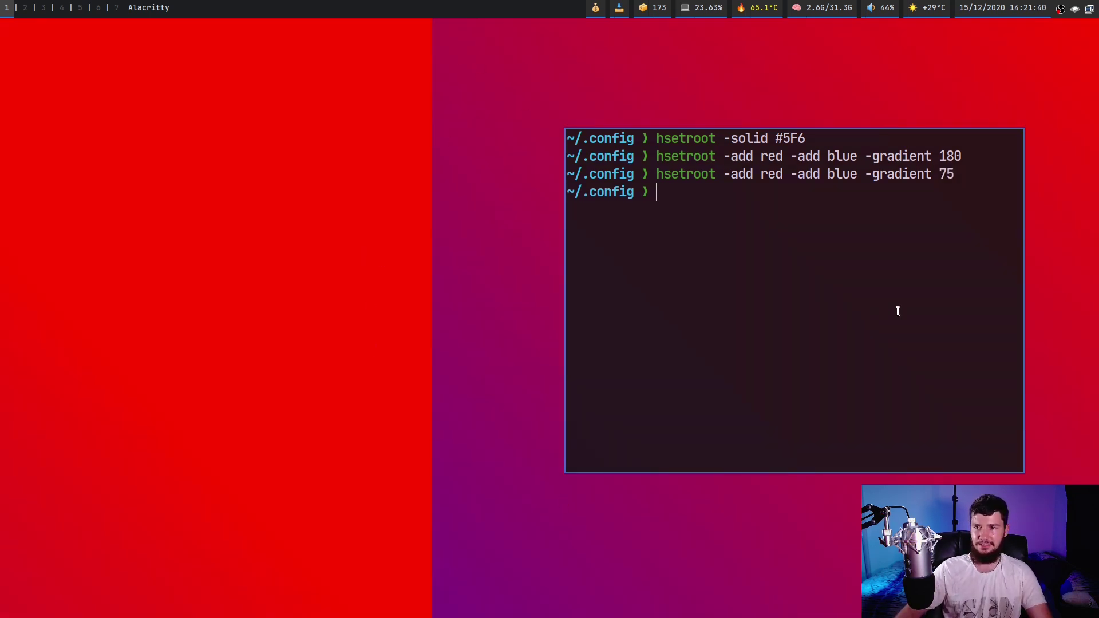
key(Up)
key(BackSpace)
key(BackSpace)
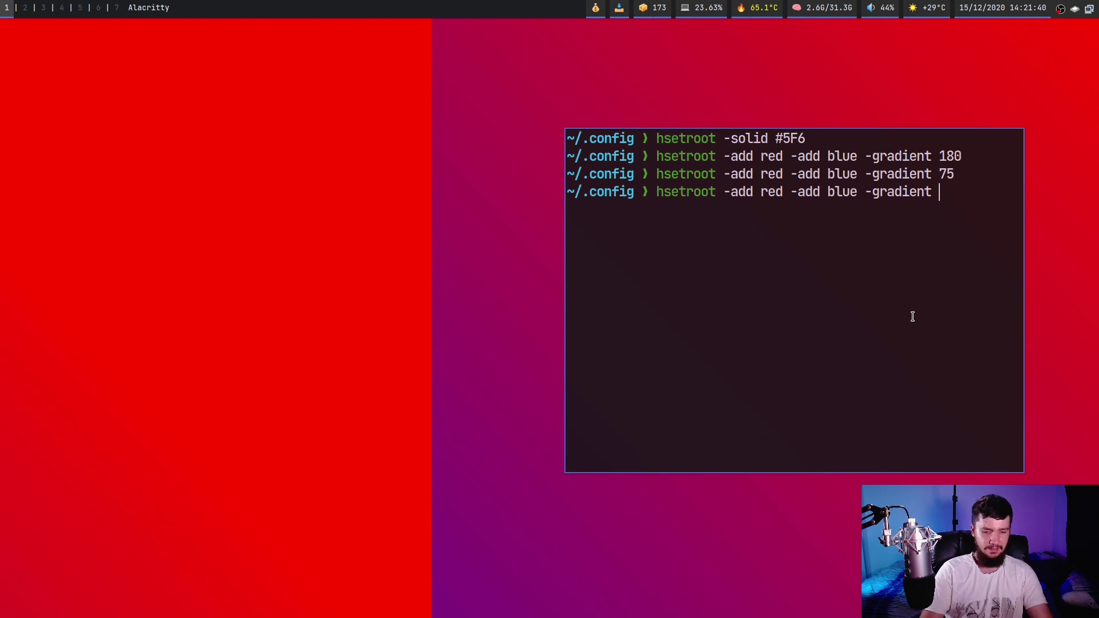
text(20)
key(Return)
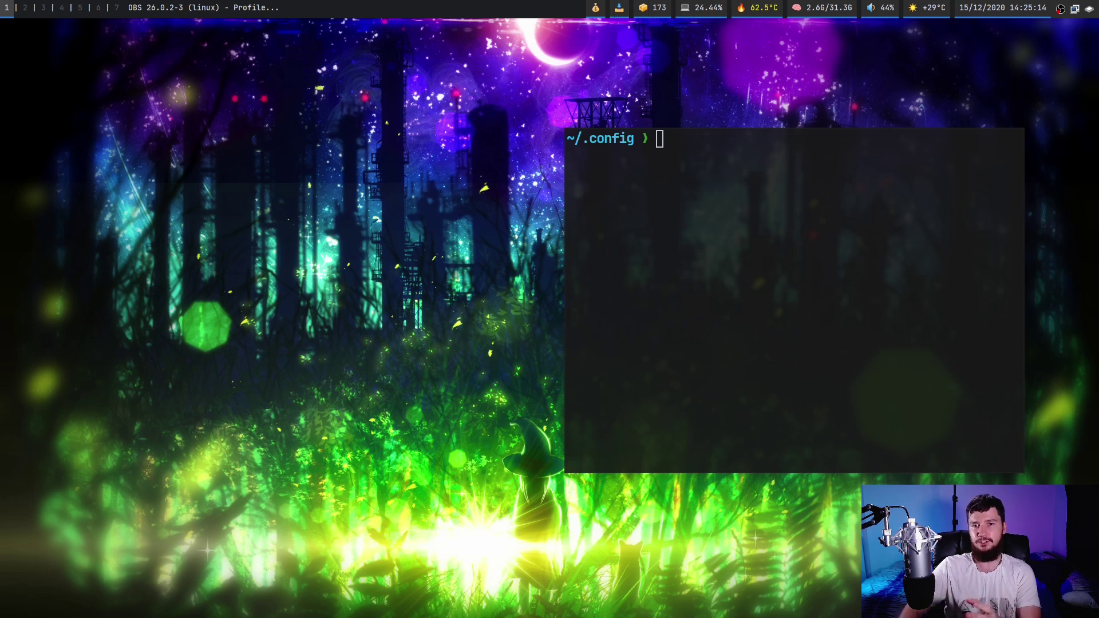
Run hsetroot -root -cover wall.png to span one forest image across the 5760x1080 root.
text(hs)
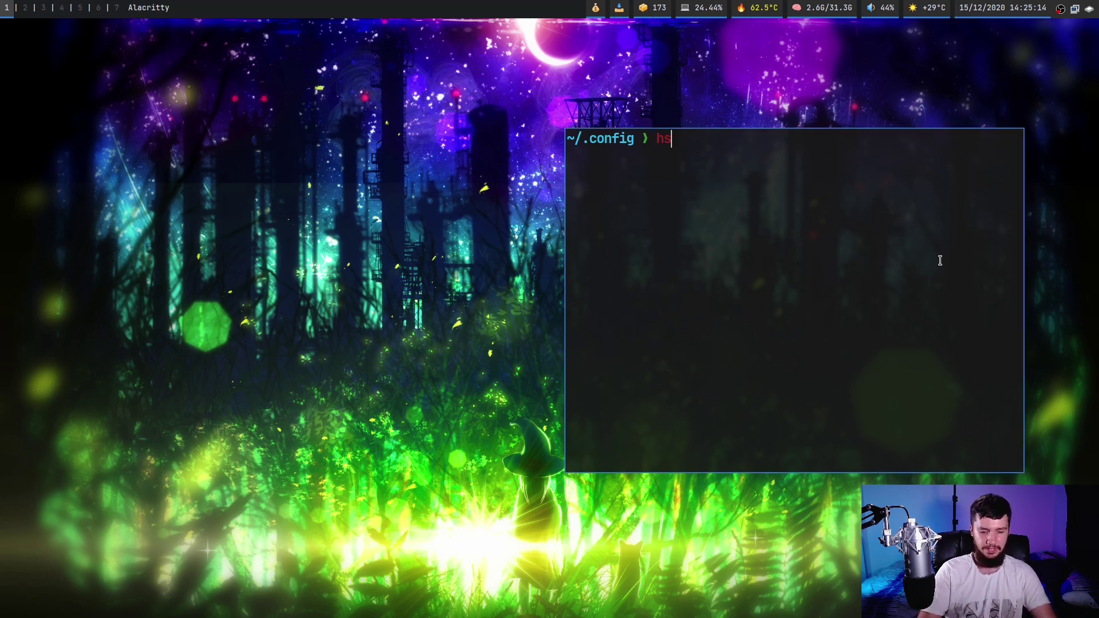
text(etroo)
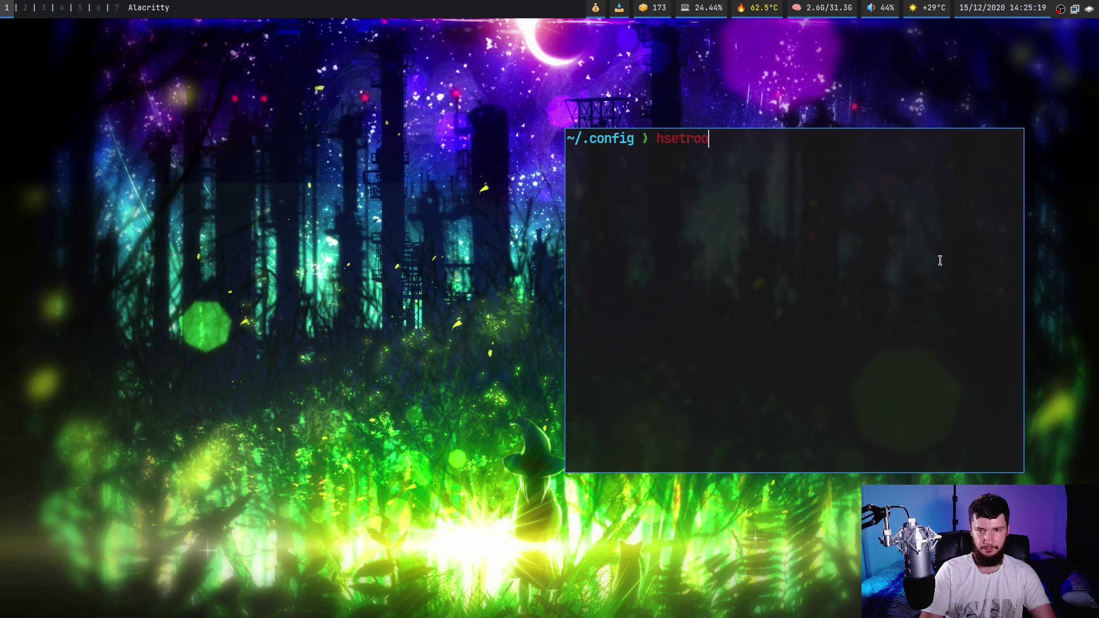
text(t -root -)
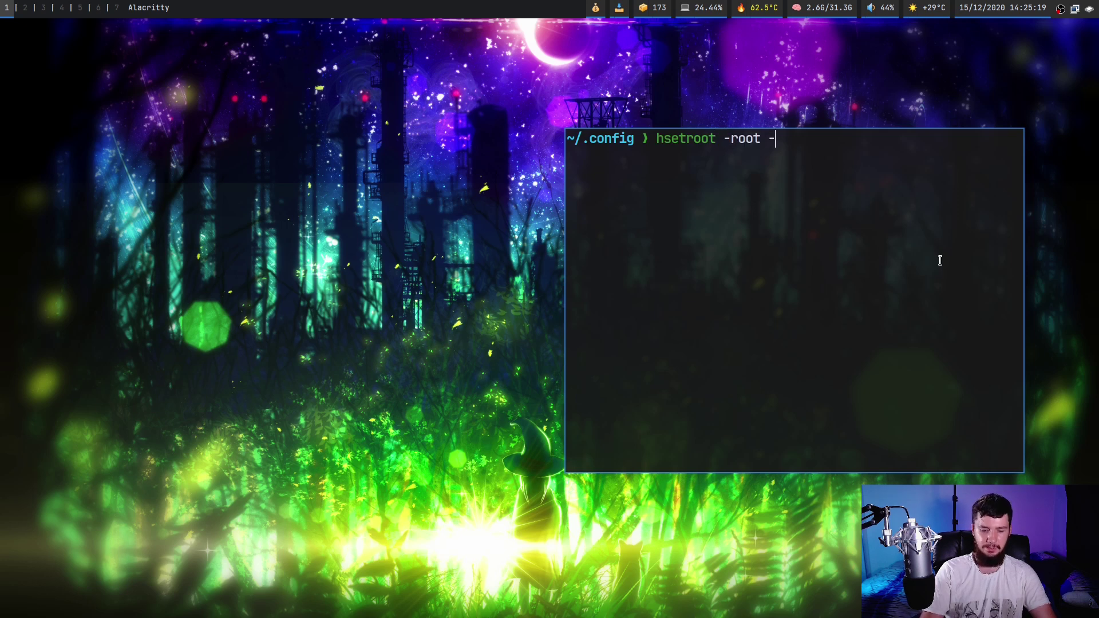
text(cover )
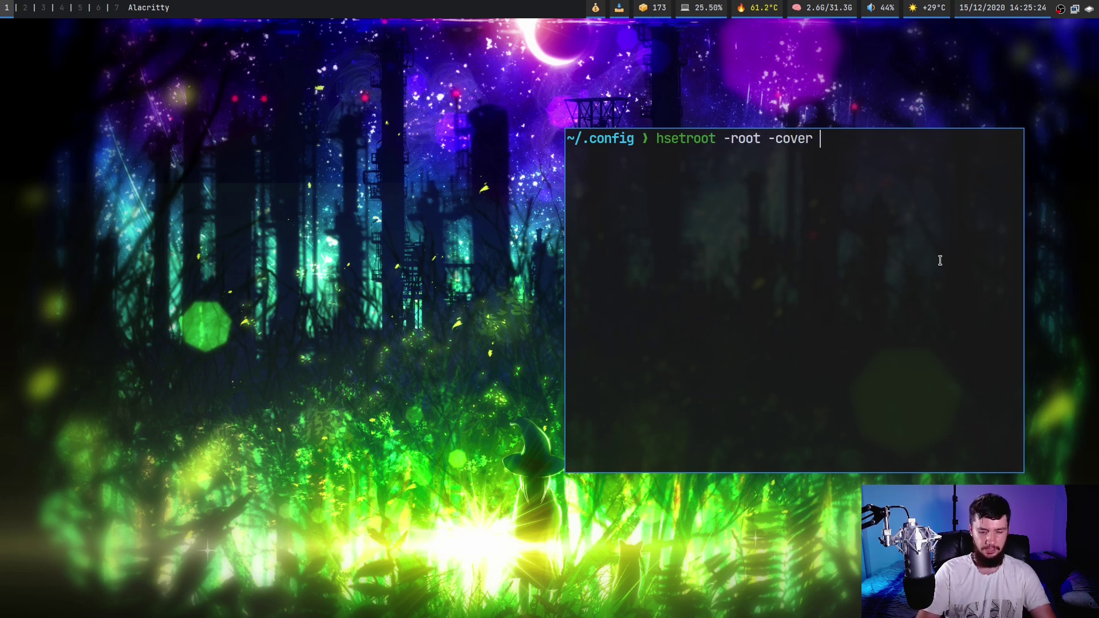
text(wall.png)
key(Return)
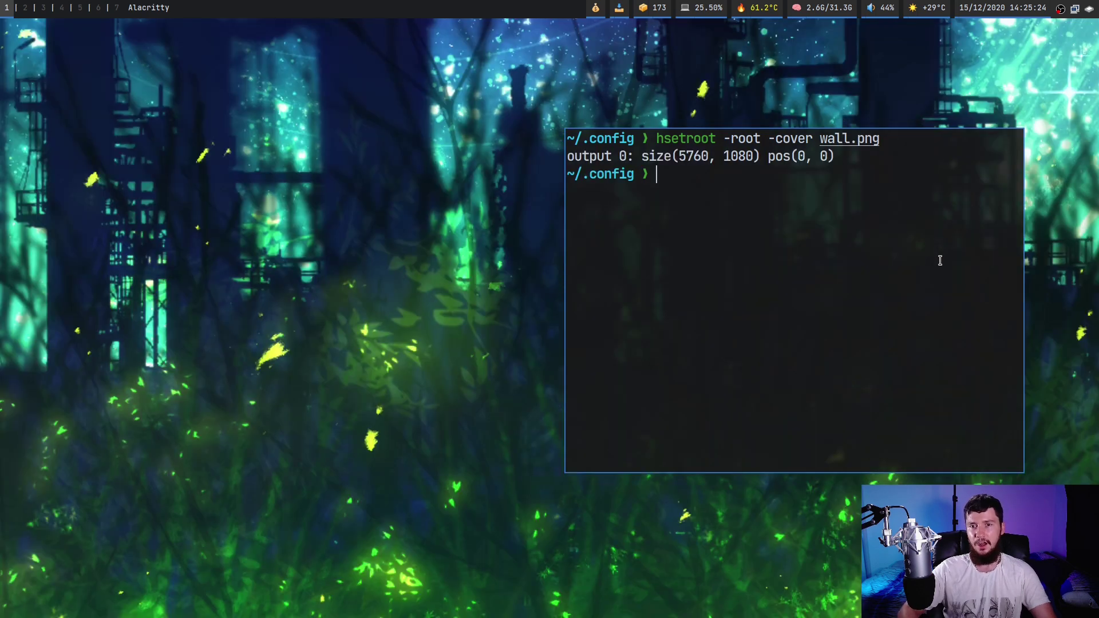